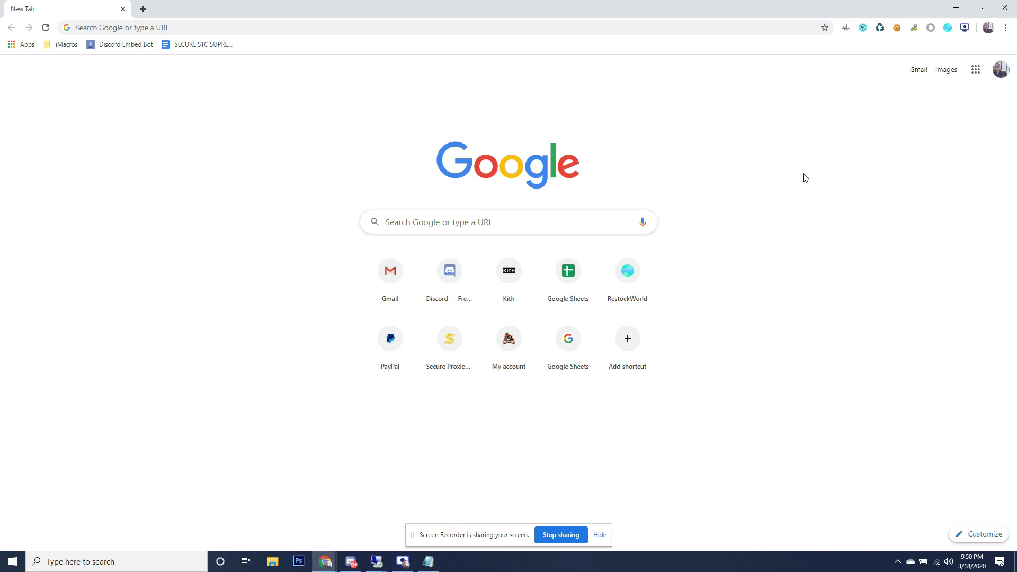
Add a Chrome person named 'Yeezy Supply Cooker 1' with the green dragon avatar.
left_click(988, 28)
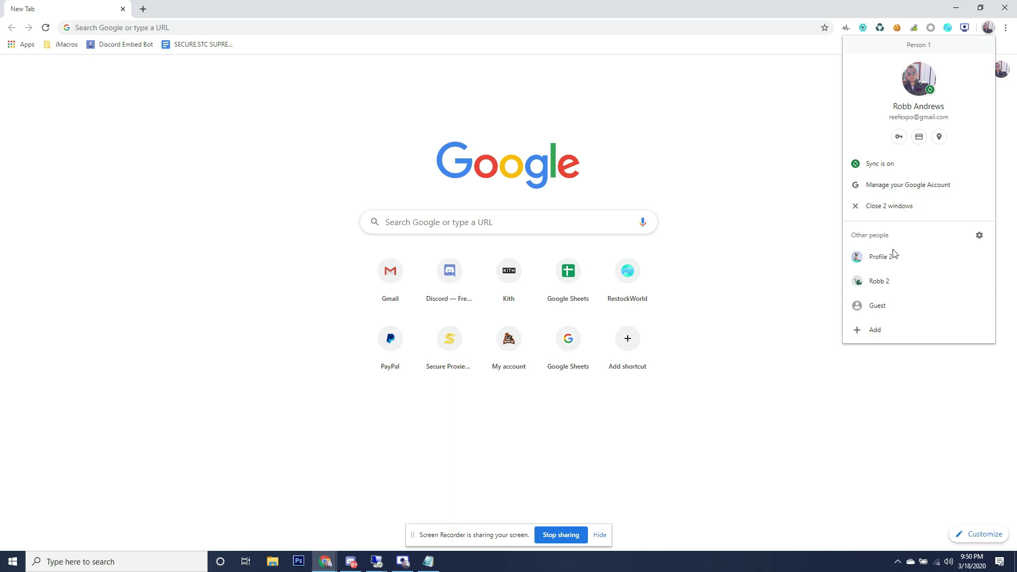
left_click(907, 331)
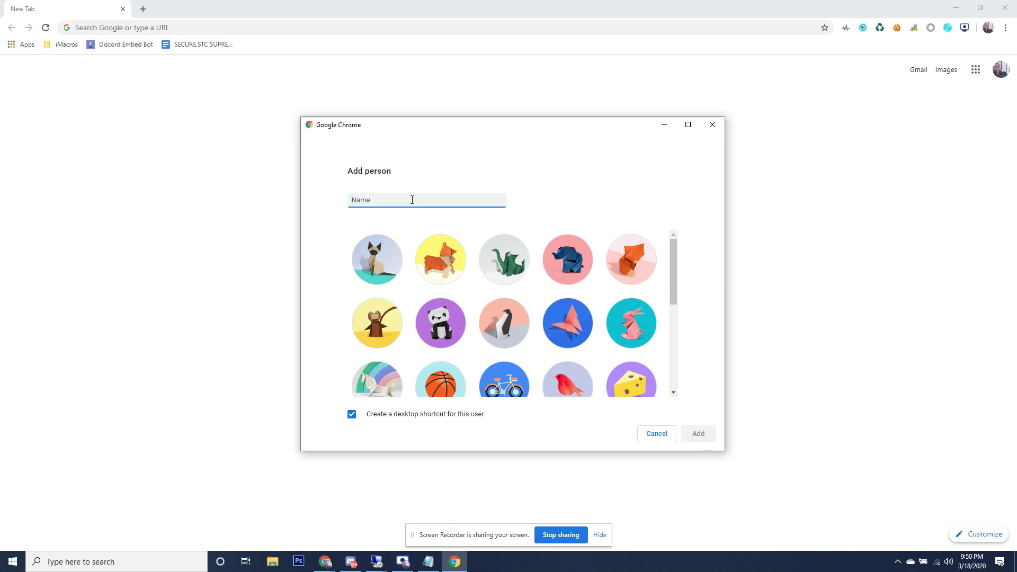
type("Yeezy Supply Cooker 1")
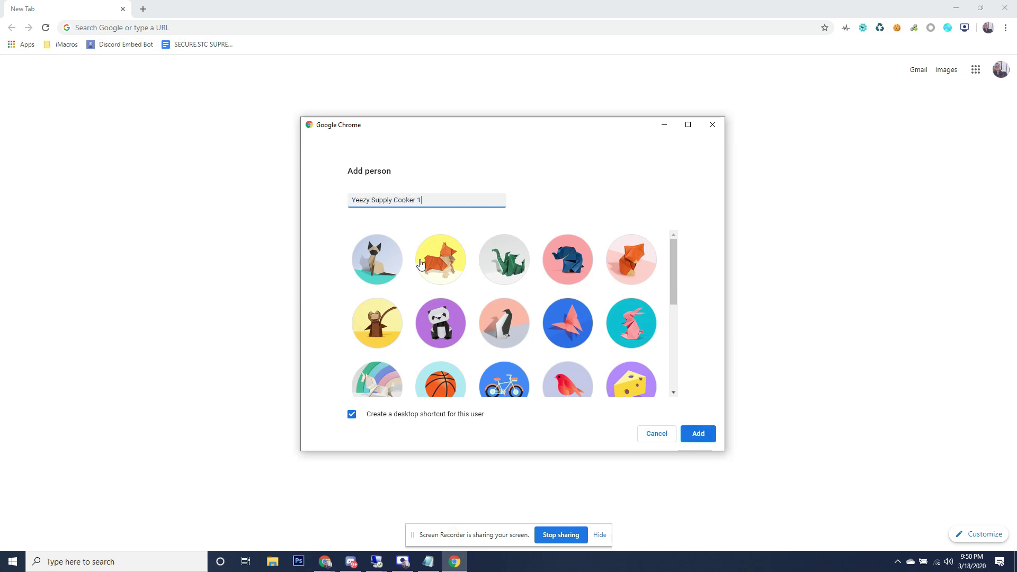
left_click(502, 259)
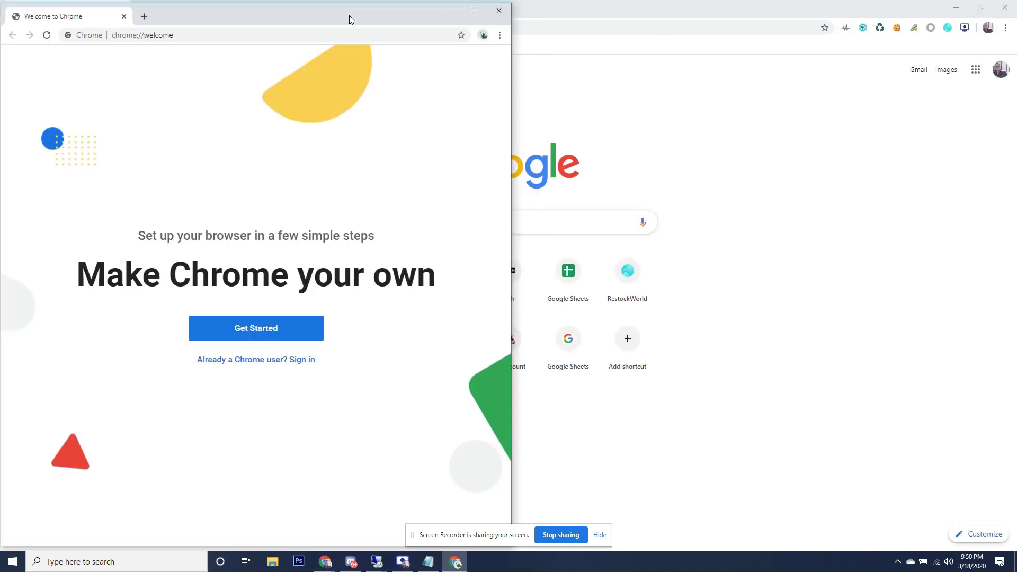
Add a person named 'Adidas Cooker 1' with the elephant avatar and move its window toward the centre.
left_click(988, 27)
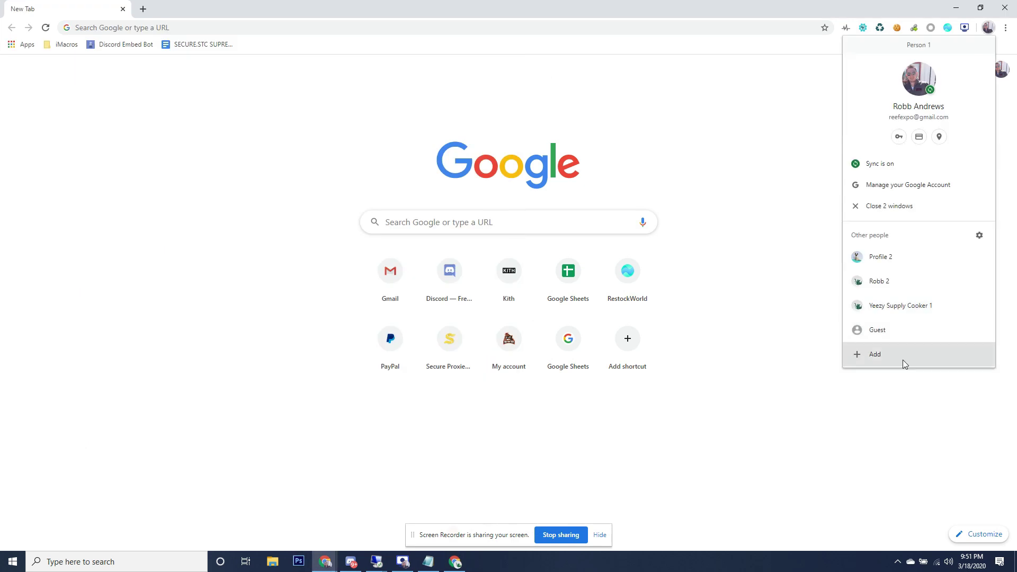
left_click(902, 360)
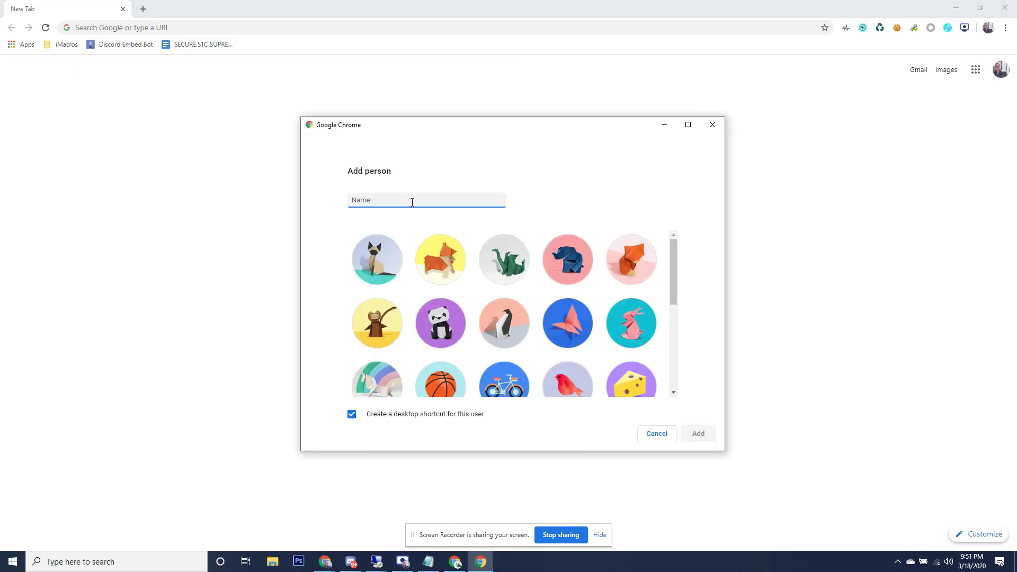
type("Adidas")
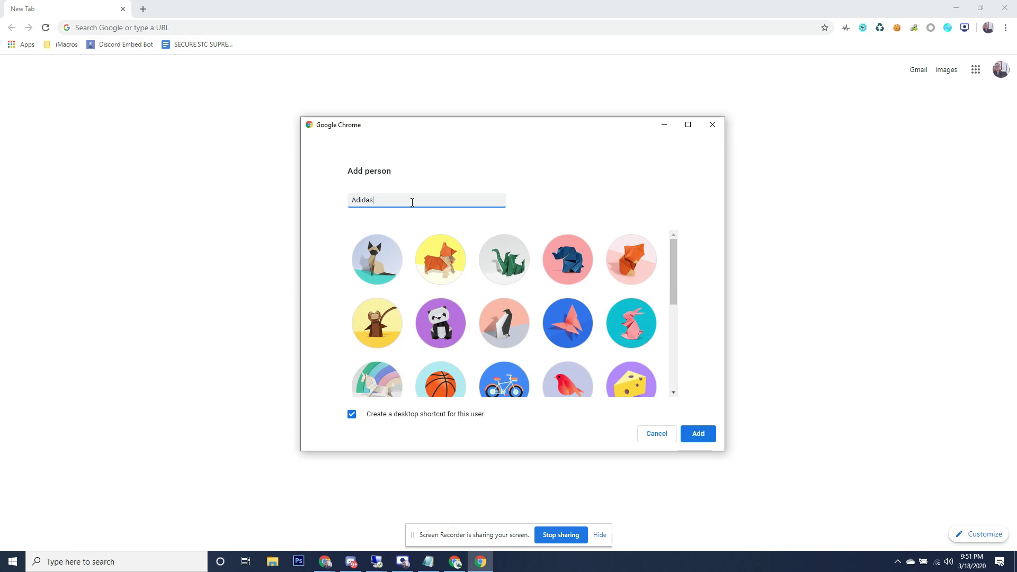
type(" Cooker 1")
left_click(575, 262)
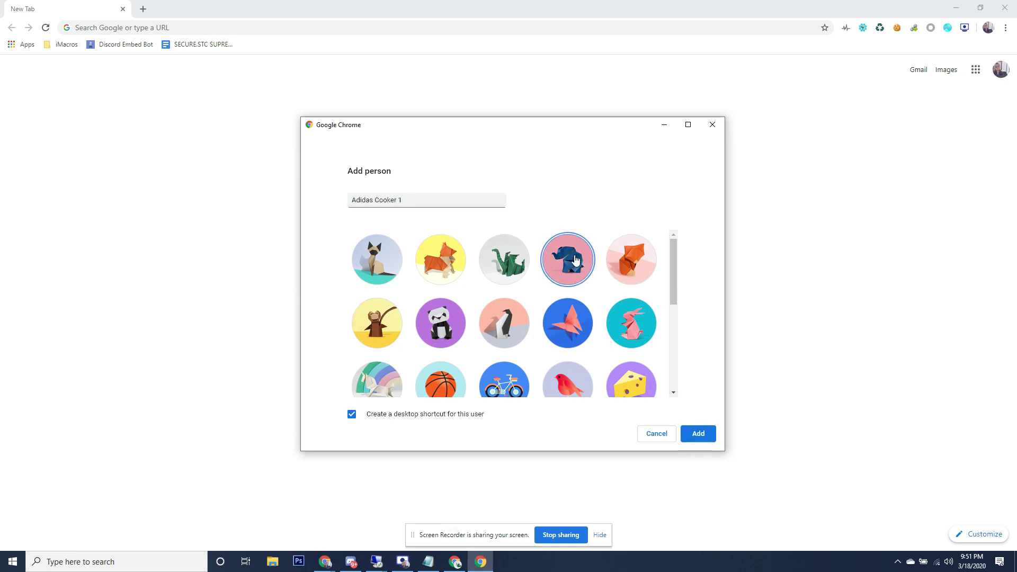
key("Return")
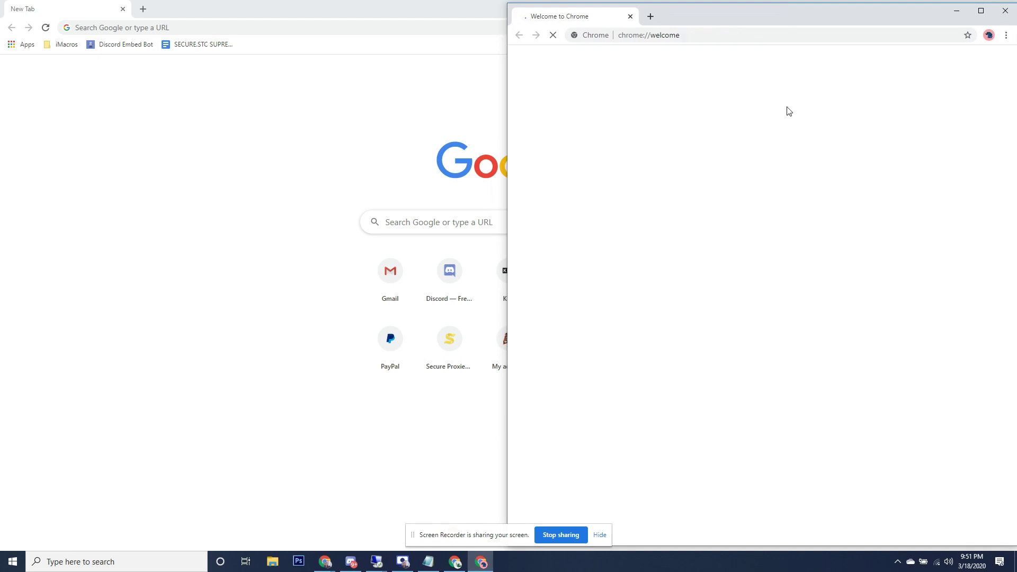
left_click_drag(806, 26, 862, 10)
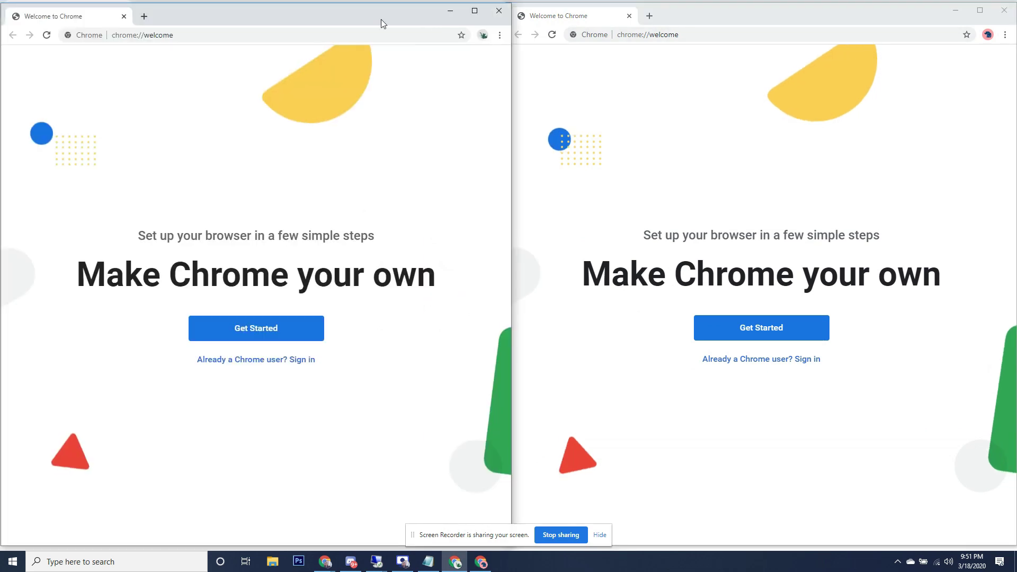
left_click(745, 40)
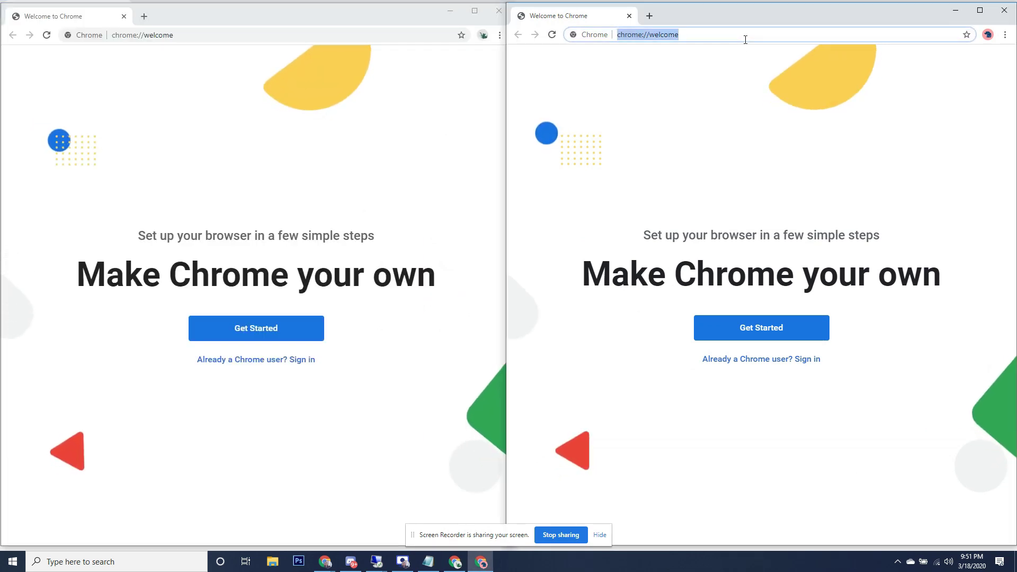
type("https://bit.ly/2T66v5R")
key("Return")
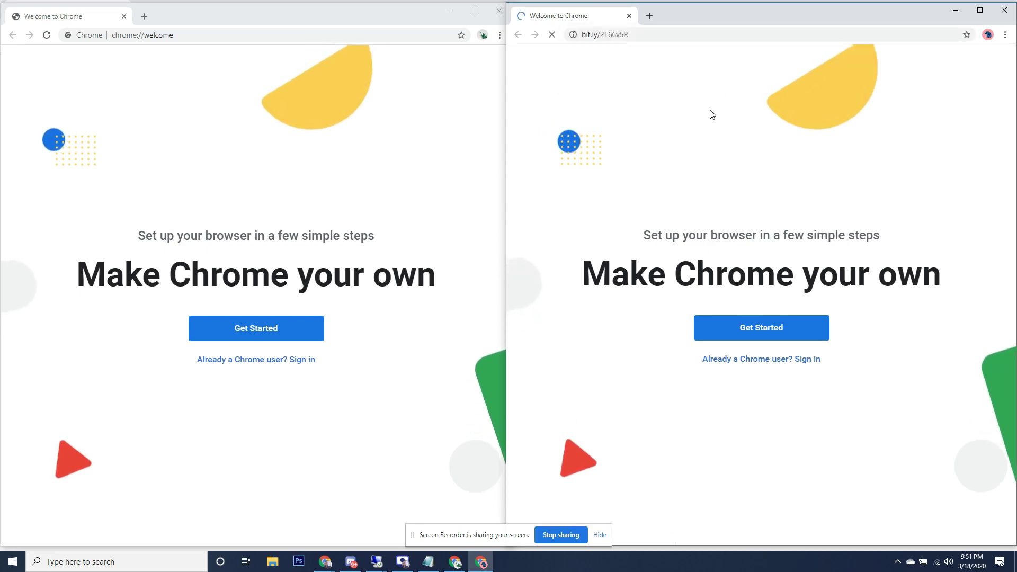
left_click(357, 40)
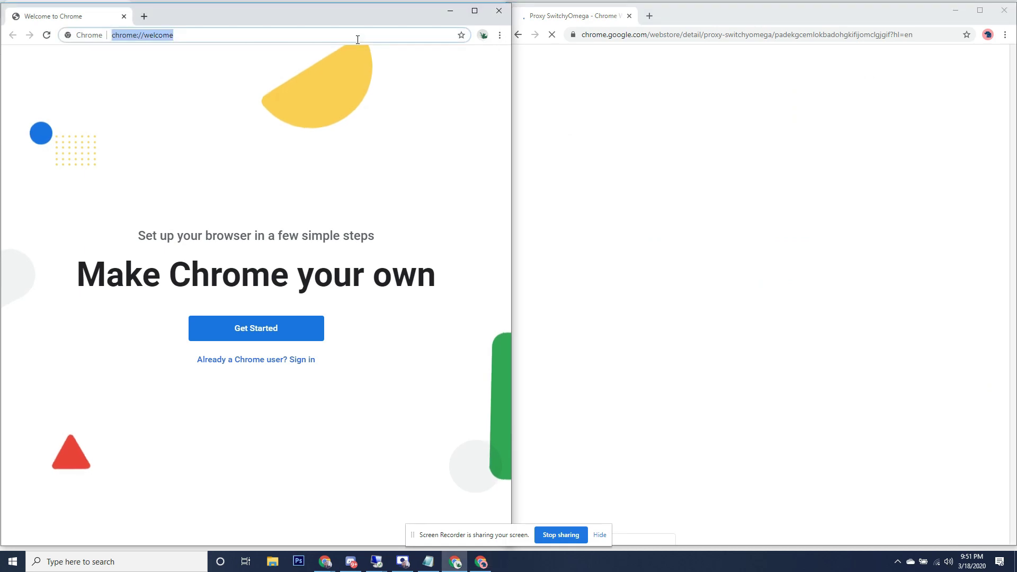
type("https://bit.ly/2T66v5R")
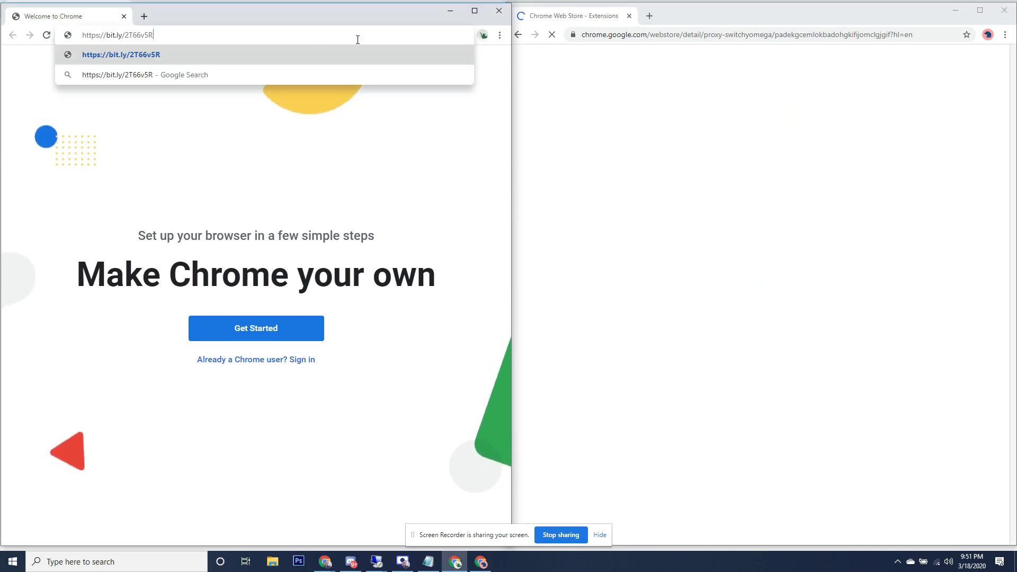
key("Return")
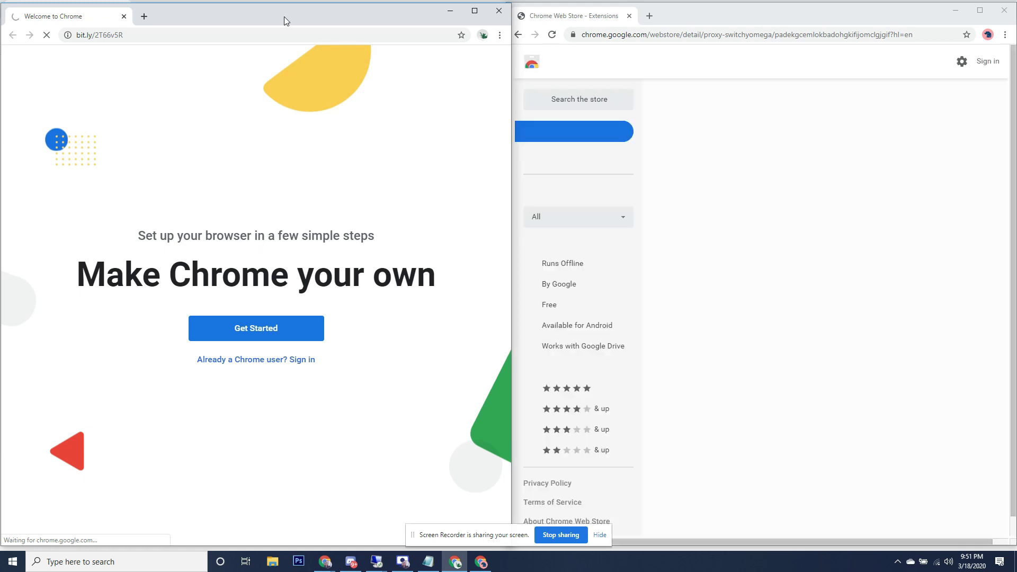
left_click(707, 13)
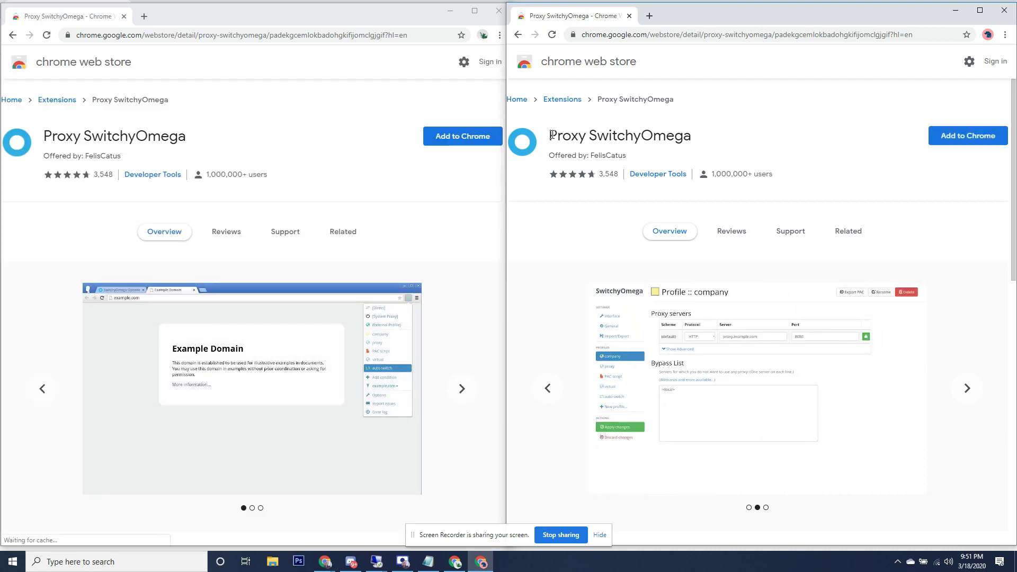
Install Proxy SwitchyOmega in both profile windows and close the right window's options tab.
left_click_drag(550, 137, 653, 136)
left_click(654, 139)
left_click(980, 135)
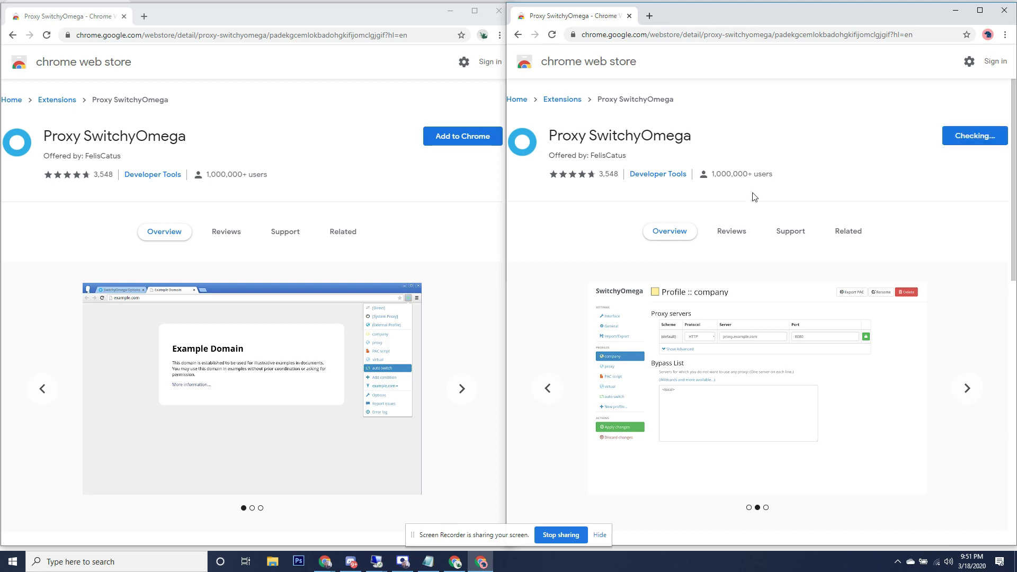
left_click(778, 122)
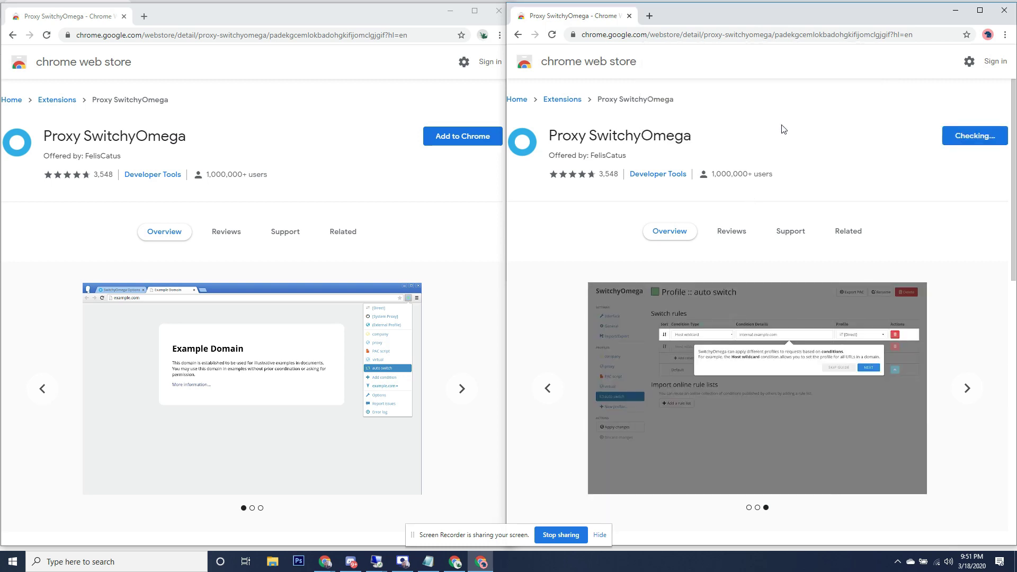
left_click(466, 136)
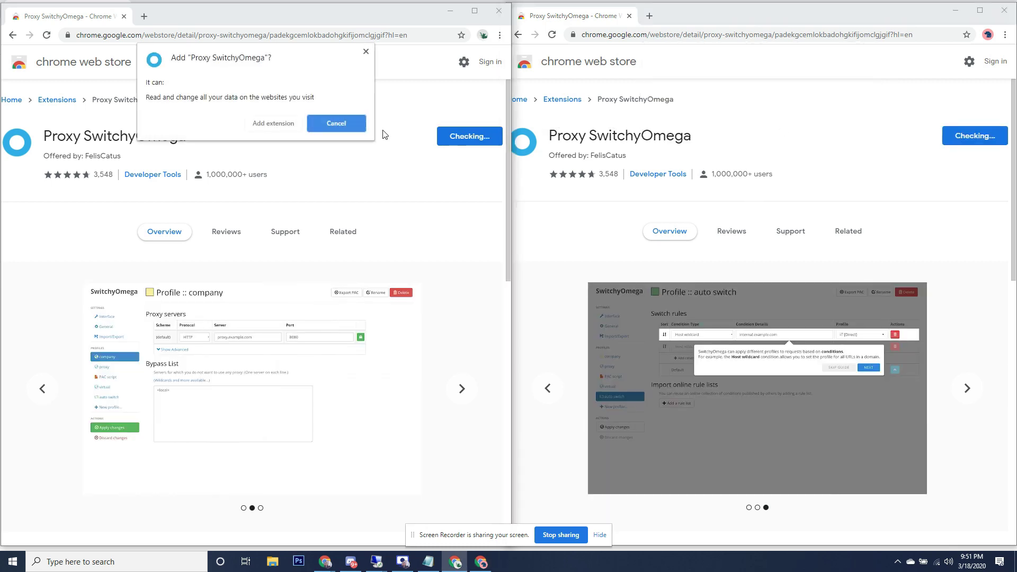
left_click(265, 123)
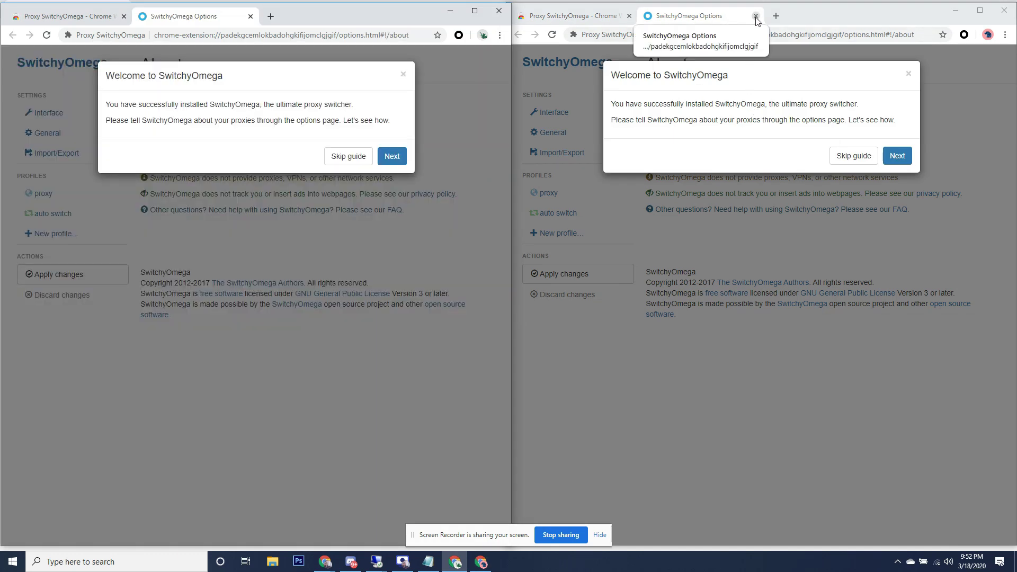
left_click(756, 16)
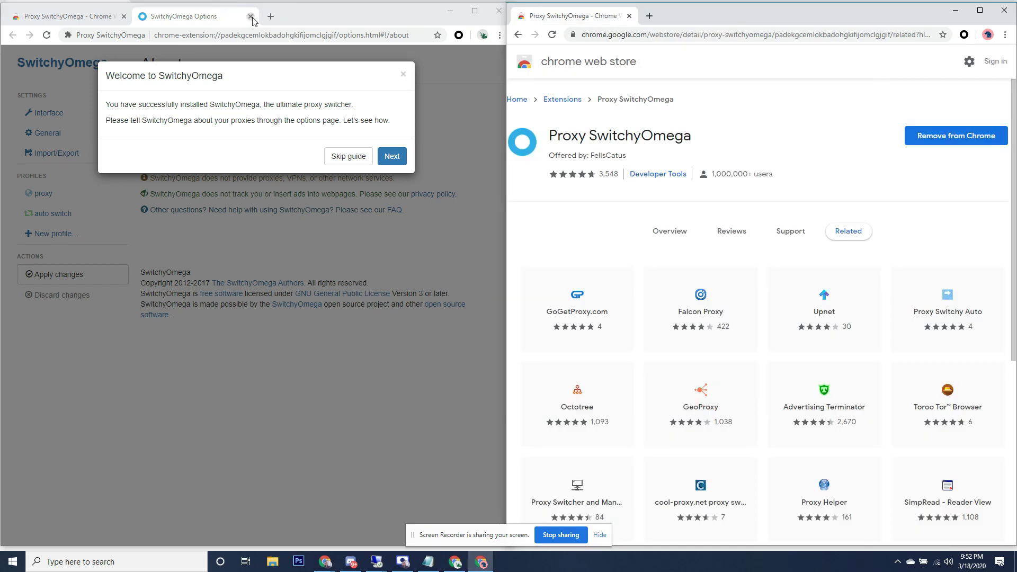
Close the left window's SwitchyOmega tab and reopen the options page from the toolbar icon.
left_click(251, 16)
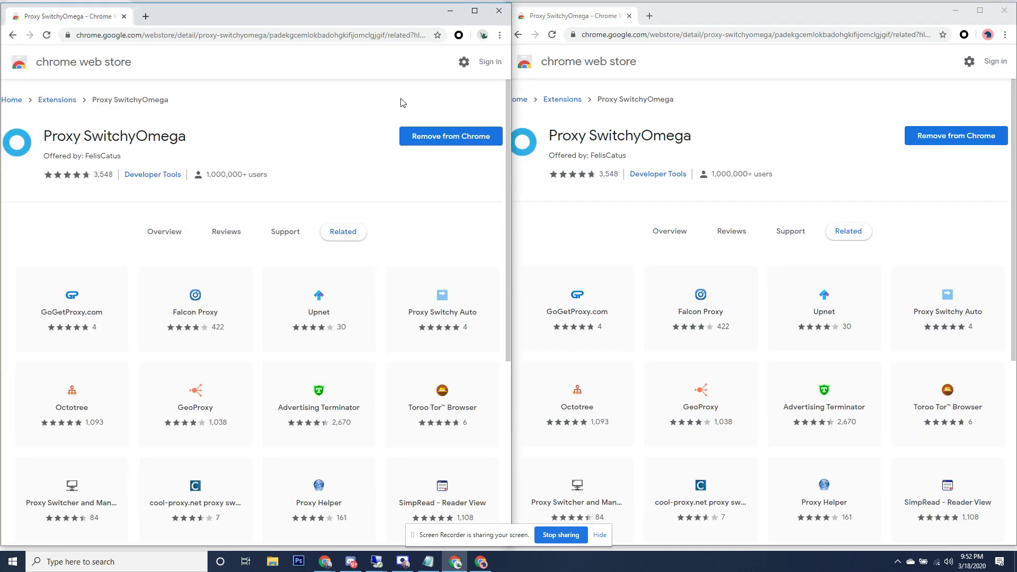
left_click(964, 35)
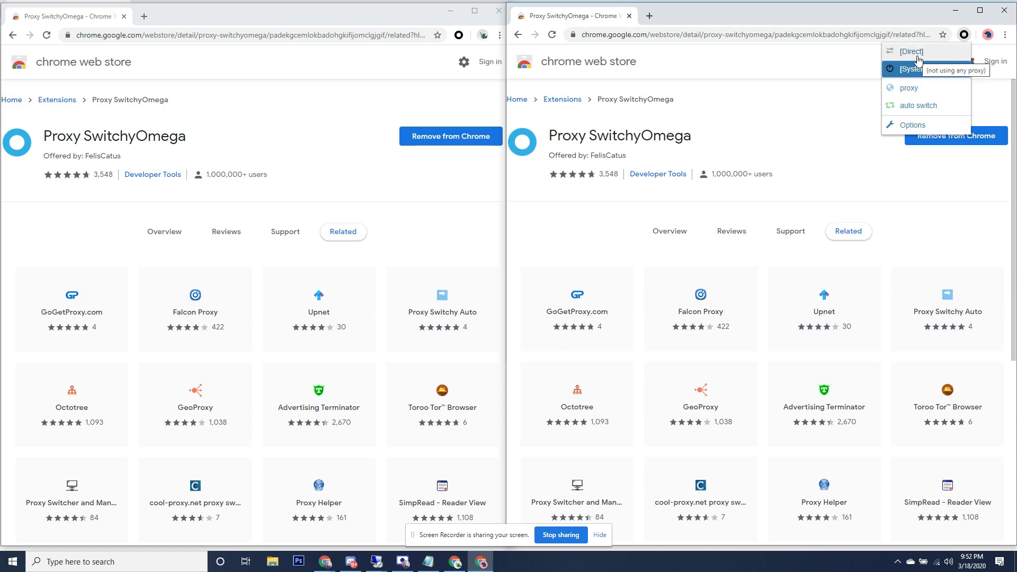
left_click(912, 127)
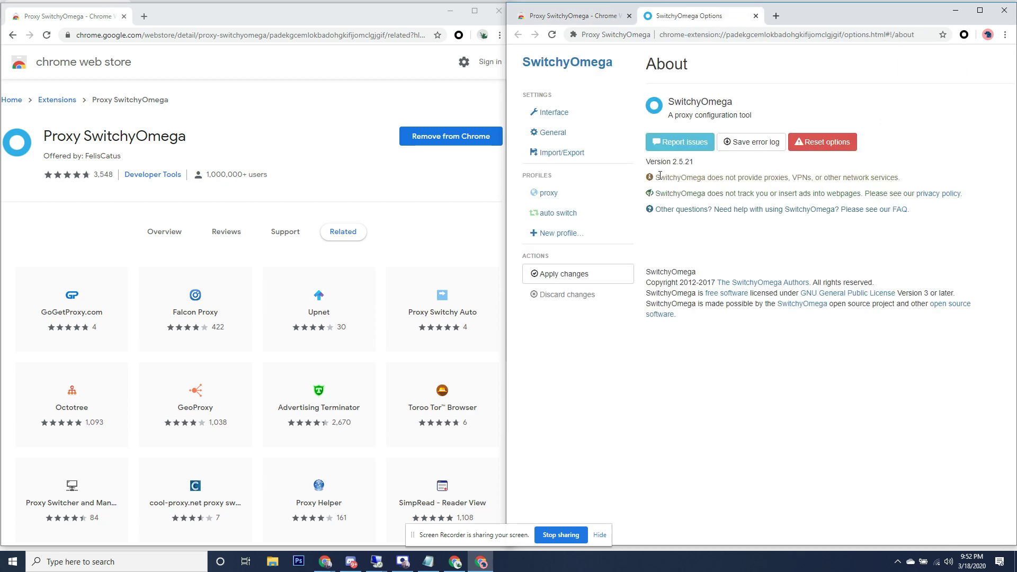
Start a new proxy profile named 'Adidas Cooker 2'.
left_click(576, 234)
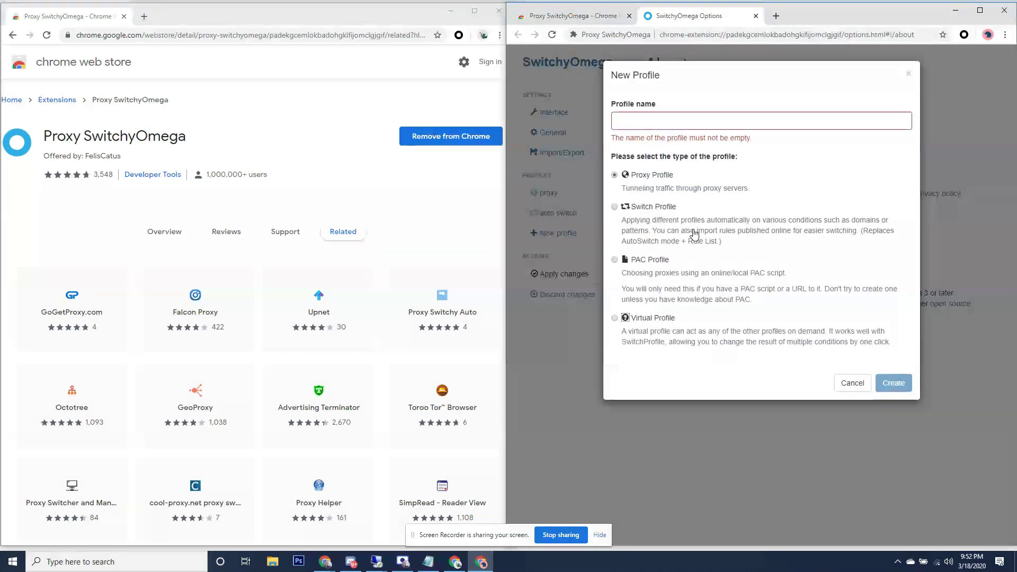
left_click(634, 127)
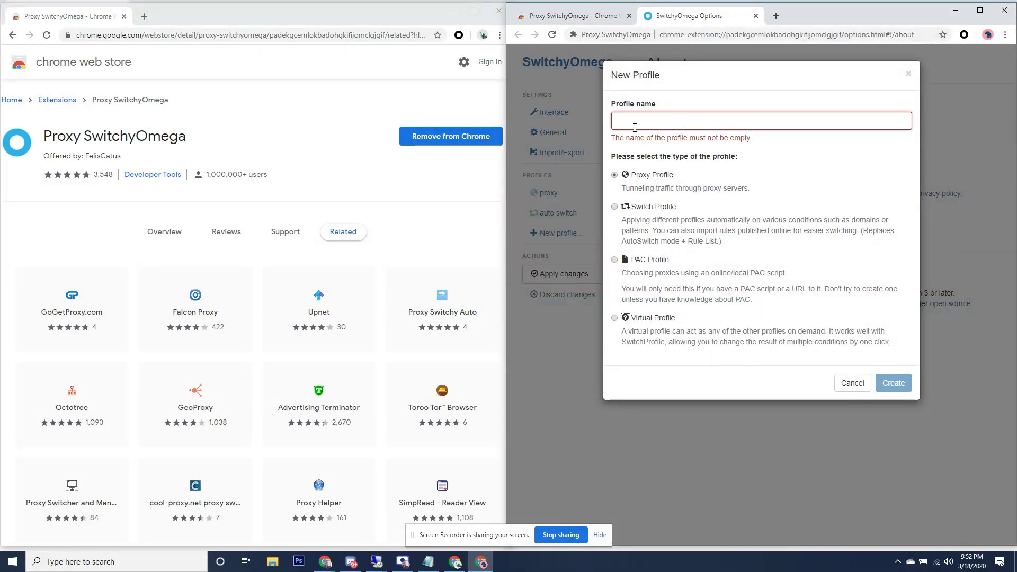
type("Adidas COok")
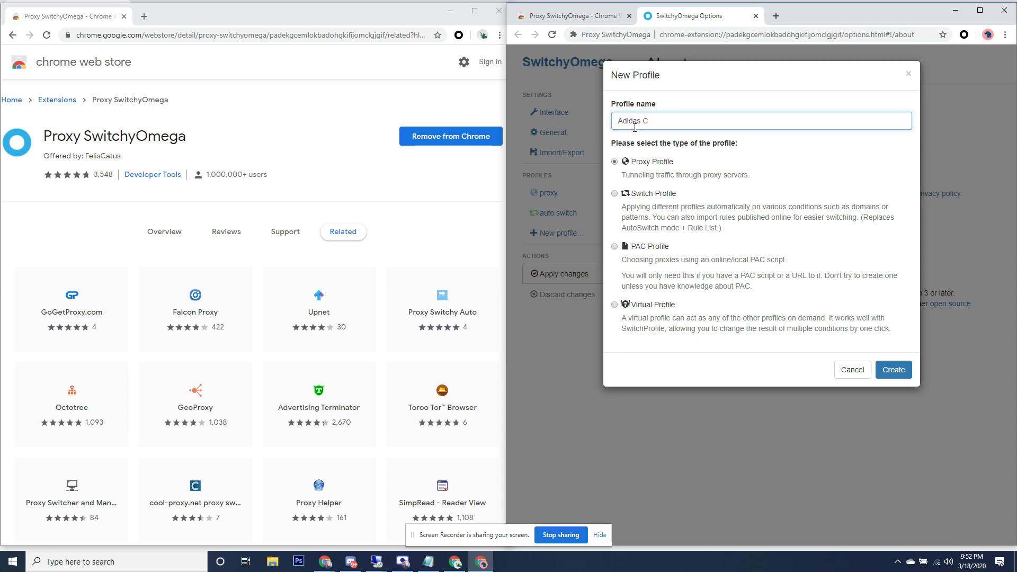
key("BackSpace")
key("BackSpace")
type("oker 2")
Create the Adidas Cooker 2 profile and set its protocol to HTTP.
left_click(893, 369)
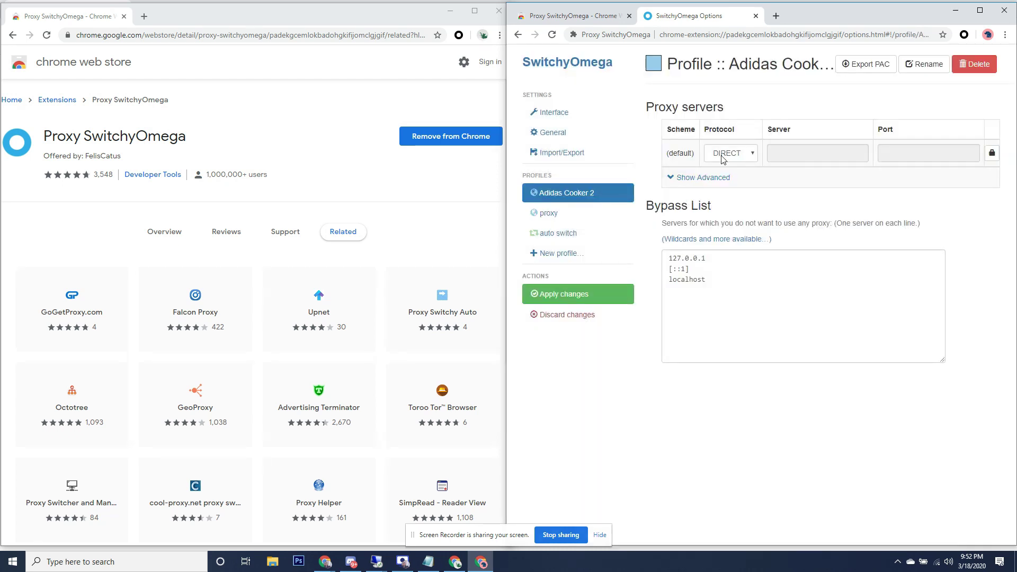
left_click(964, 35)
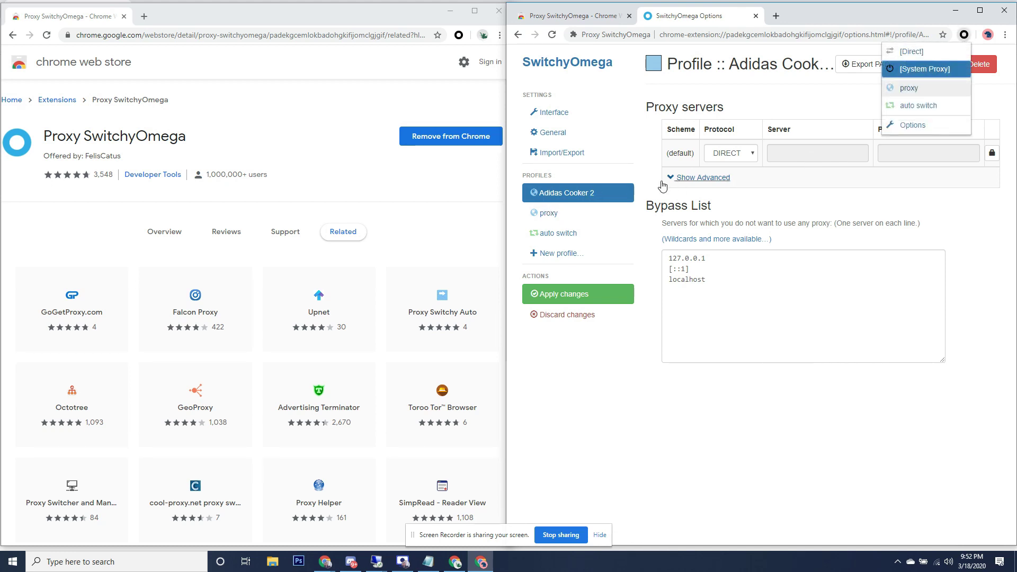
left_click(725, 145)
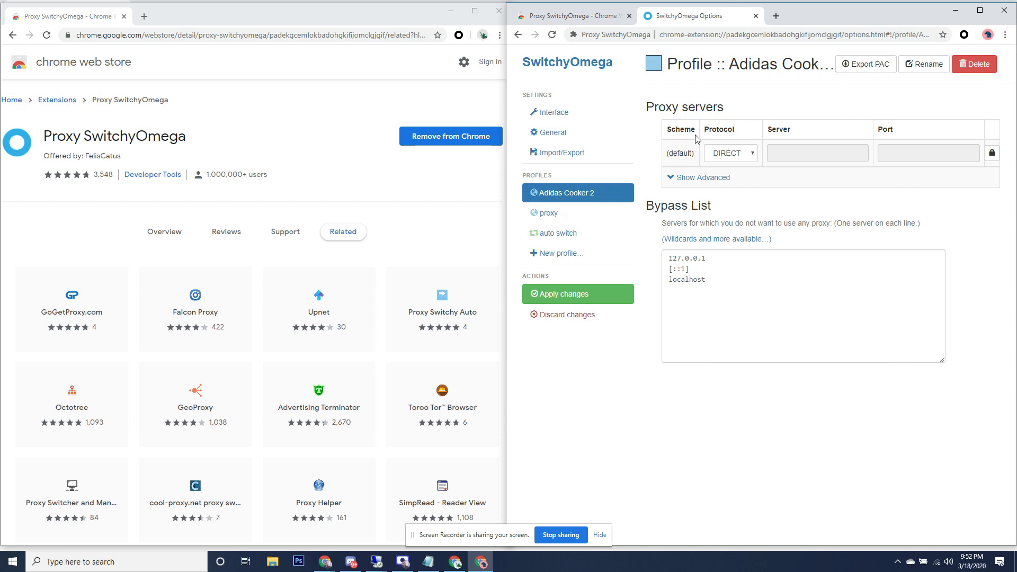
left_click(729, 153)
left_click(732, 181)
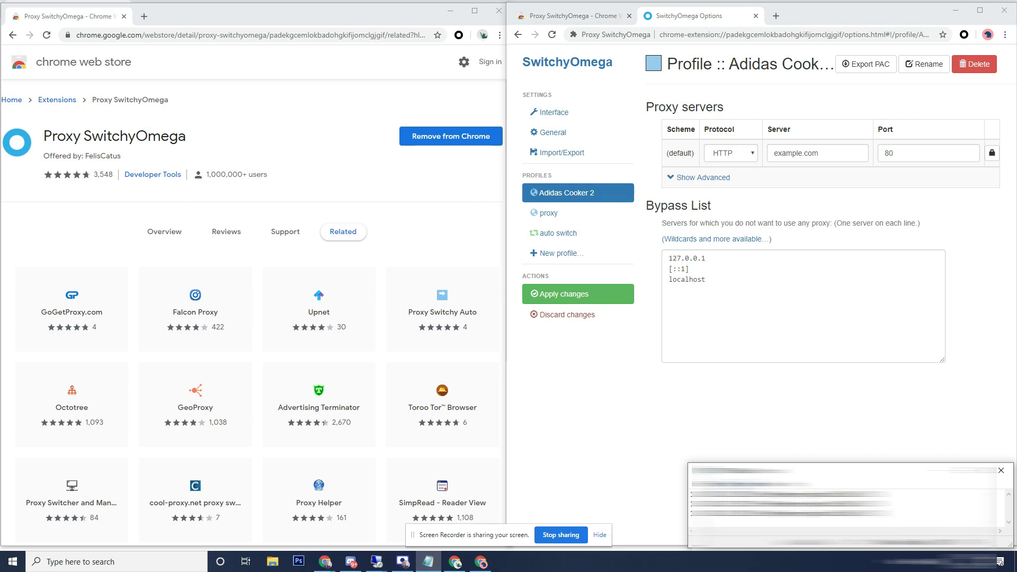
Set the proxy server to 154.29.175.221 and port to 8510, then open authentication settings.
left_click_drag(692, 493, 773, 493)
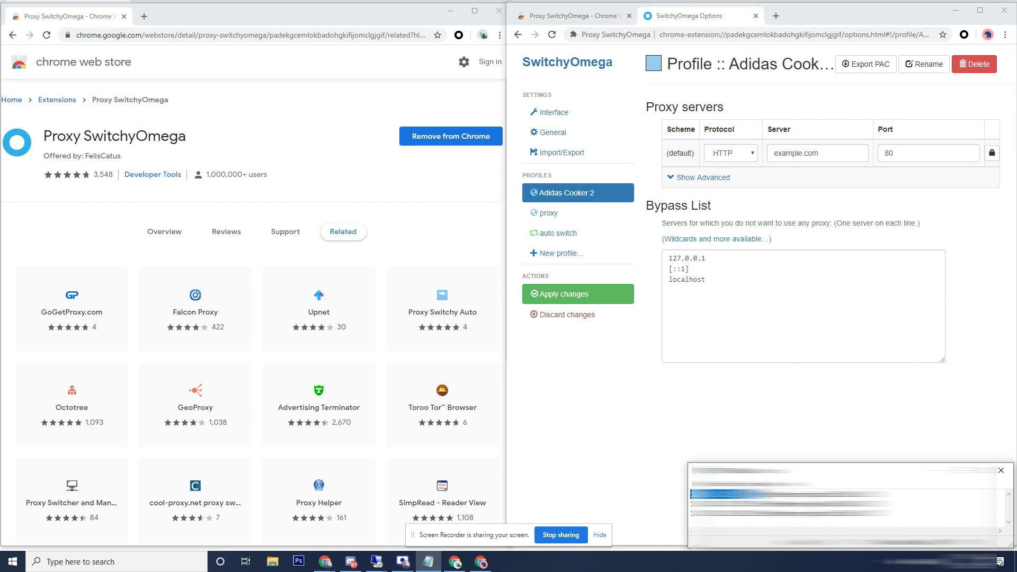
left_click_drag(823, 153, 748, 155)
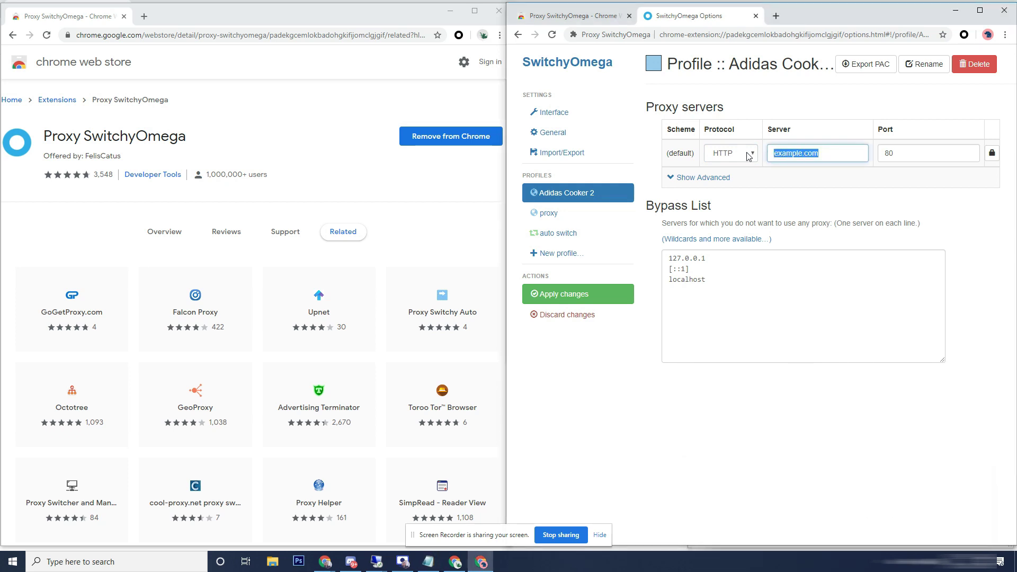
type("154.29.175.221")
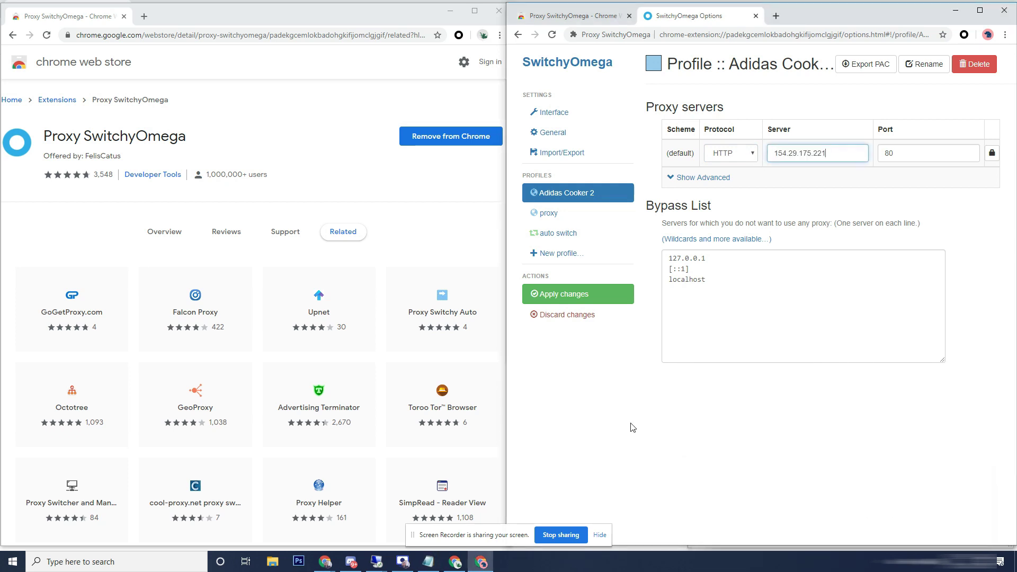
left_click(430, 563)
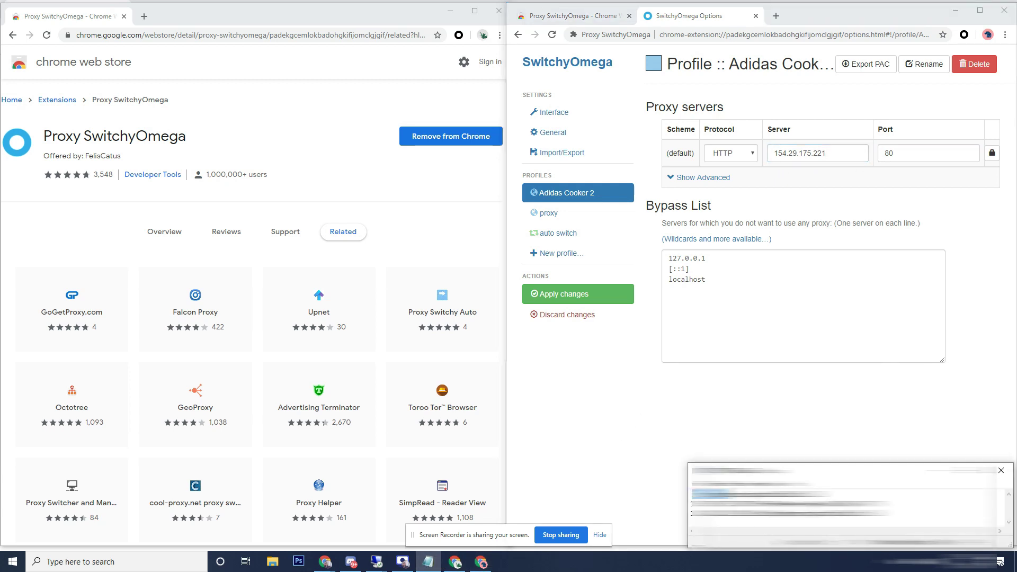
double_click(890, 153)
type("8510")
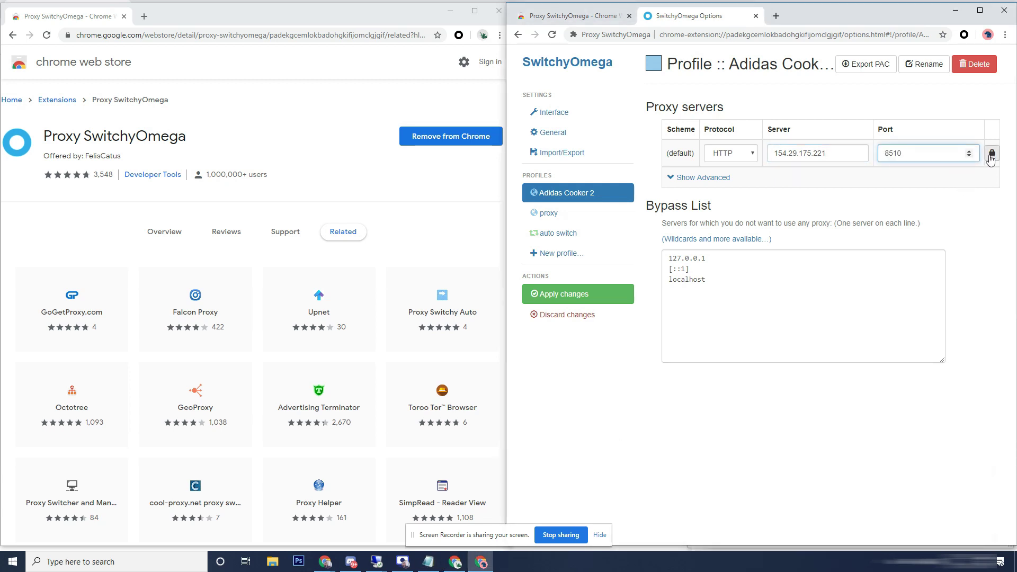
left_click(991, 154)
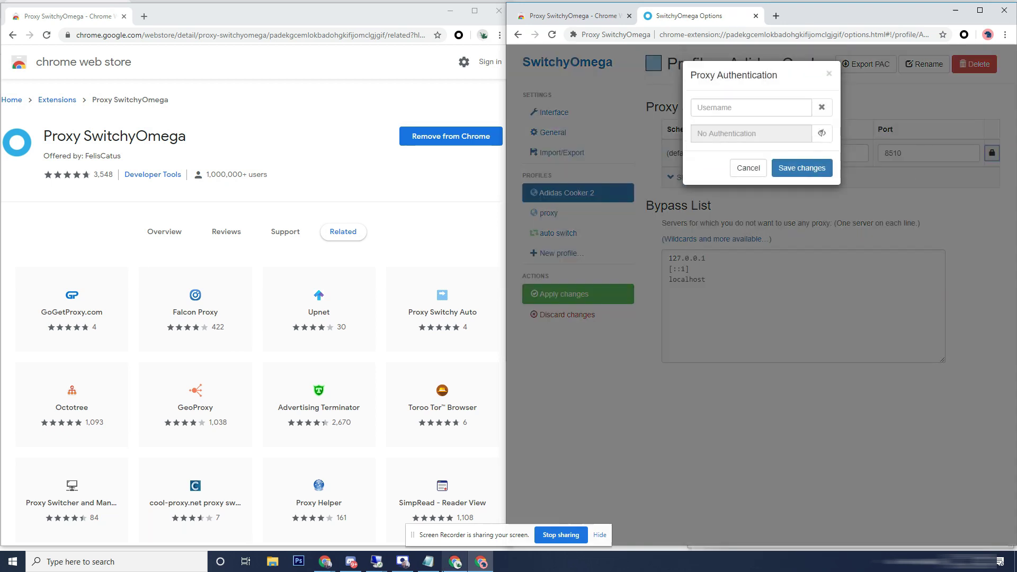
Enter the proxy username and password for Adidas Cooker 2, save them, and apply changes.
left_click(430, 562)
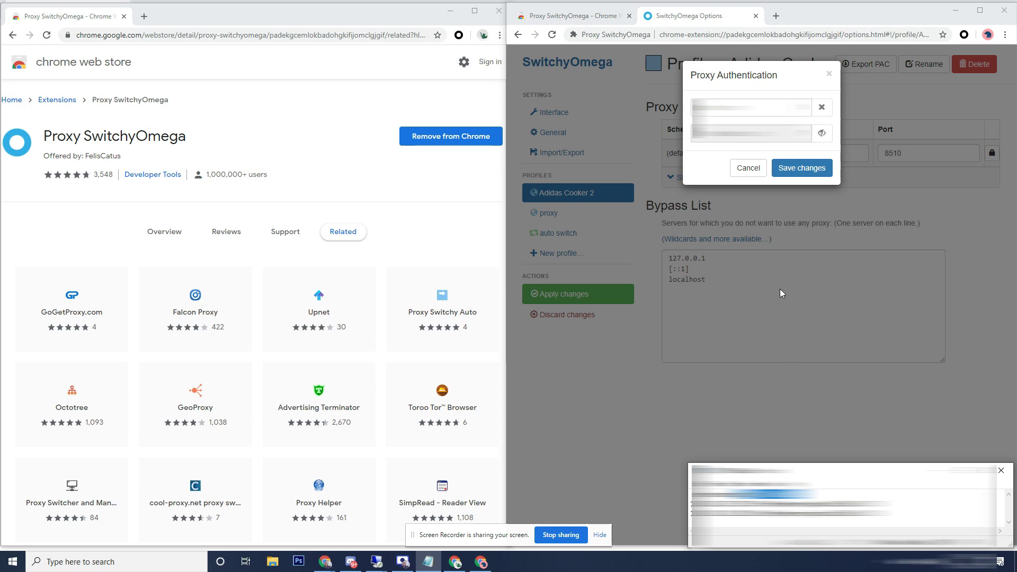
left_click(749, 107)
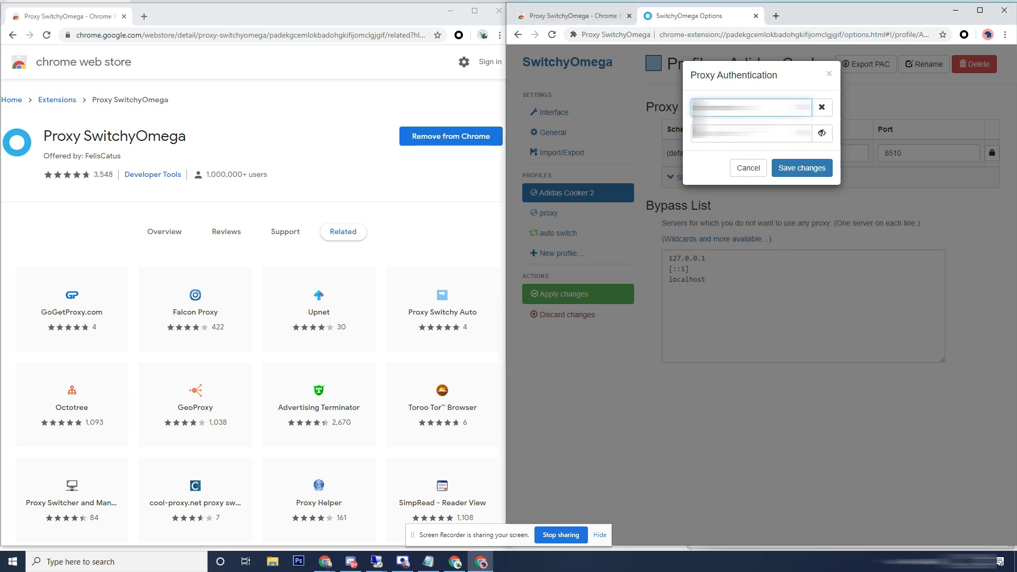
left_click(797, 169)
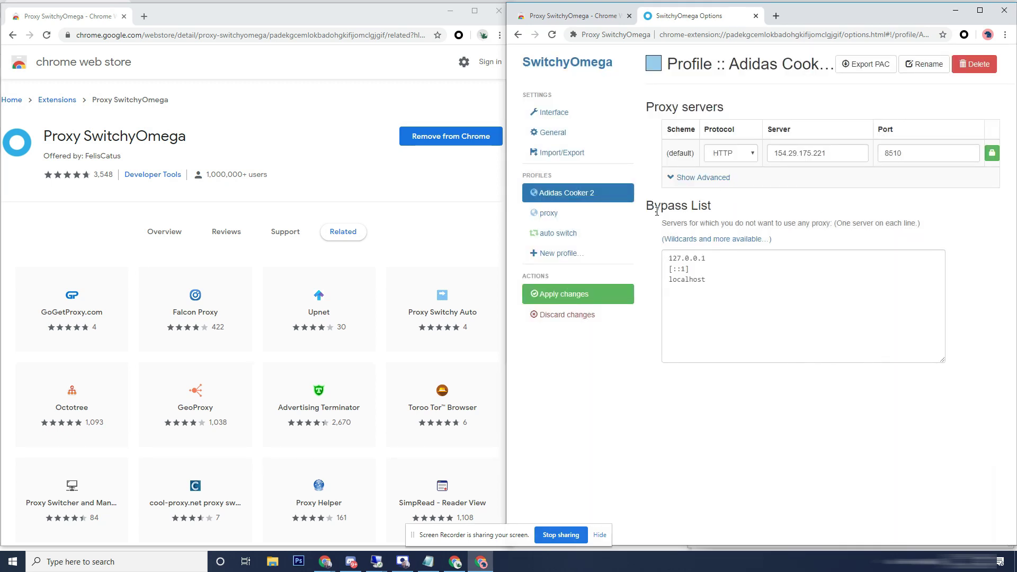
left_click(594, 300)
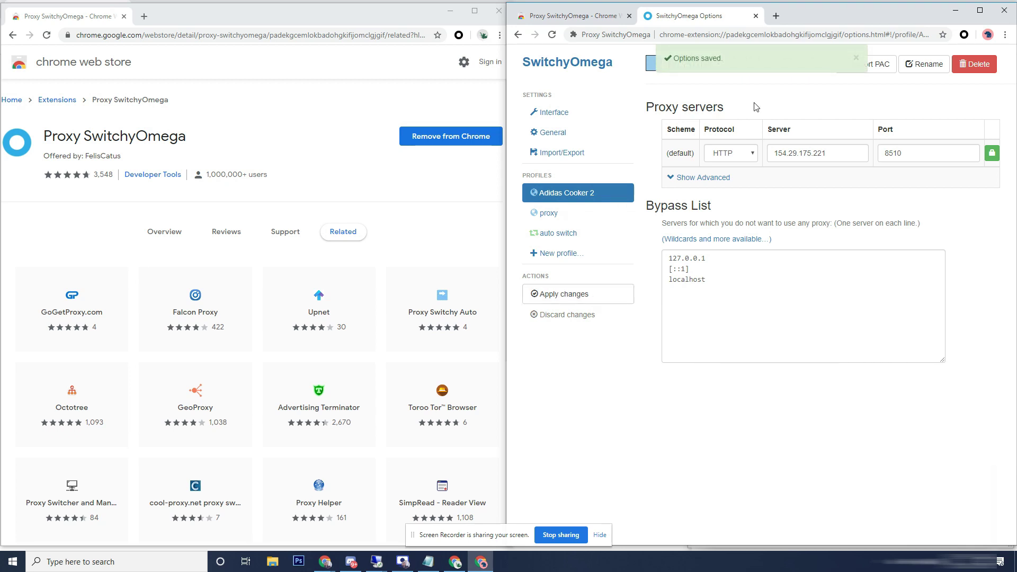
In the left window's SwitchyOmega options, create a profile named 'Yeezy Supply Cooker 1'.
left_click(459, 36)
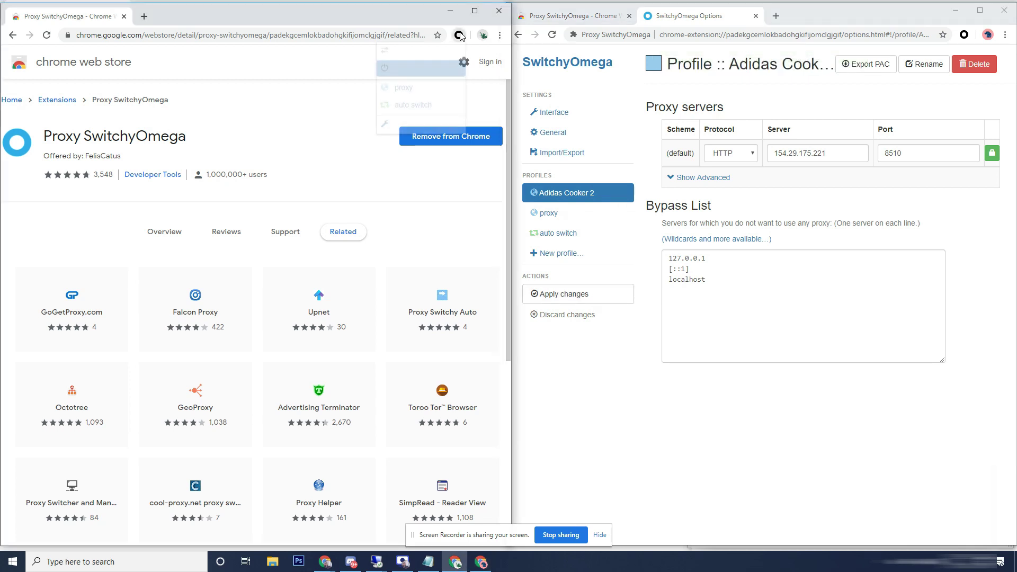
left_click(458, 35)
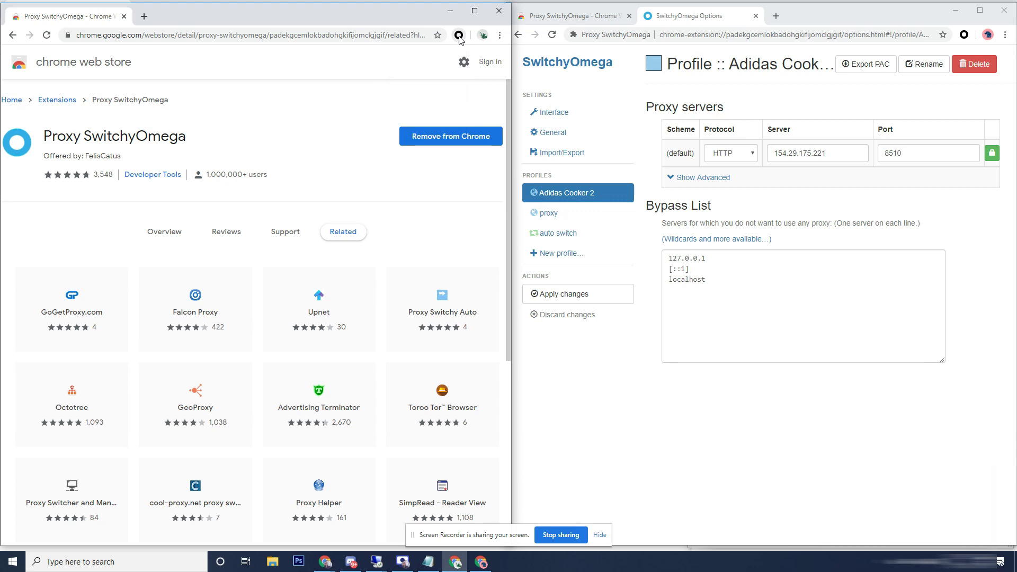
left_click(458, 35)
left_click(408, 126)
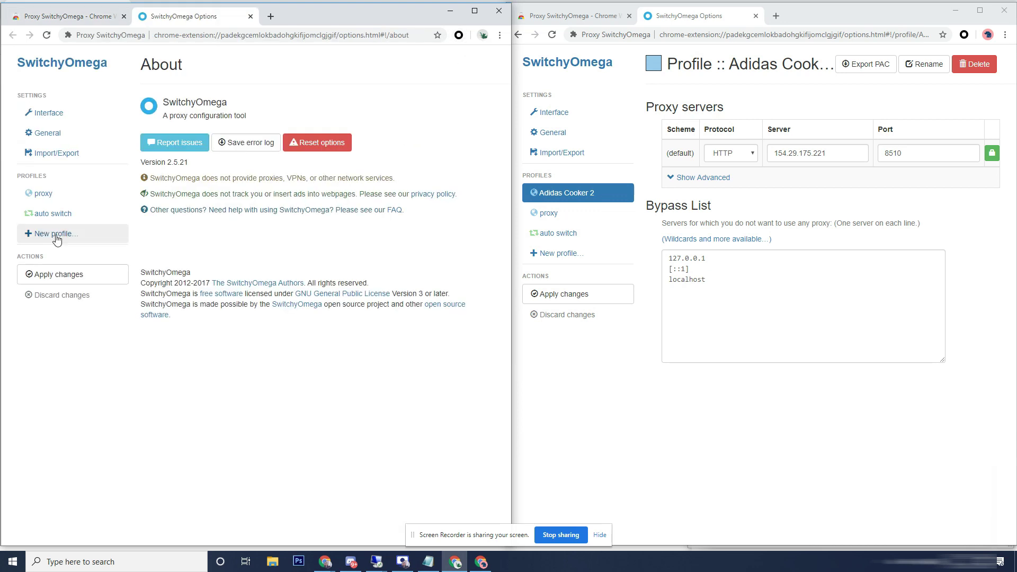
left_click(56, 234)
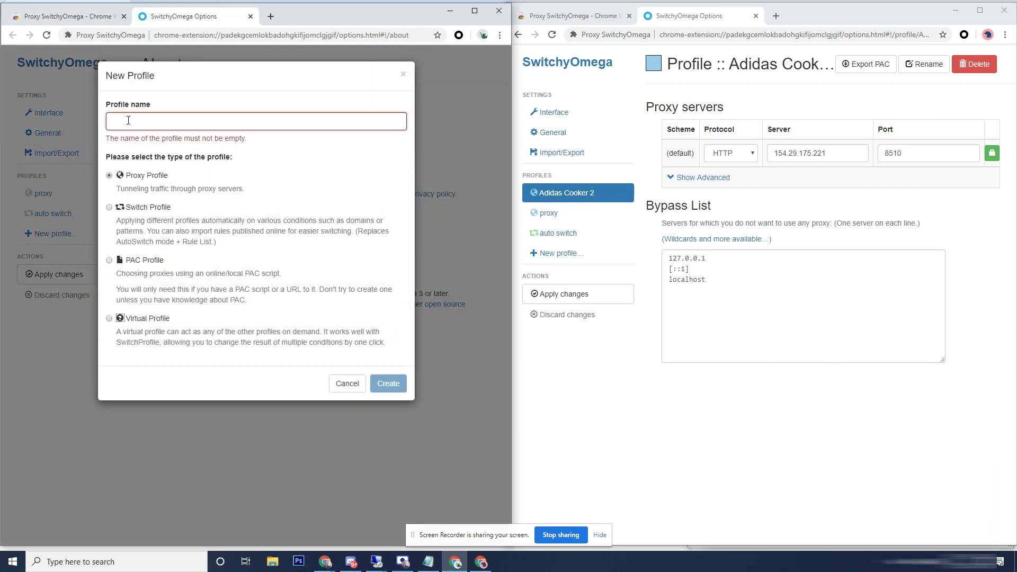
type("Yeezy ")
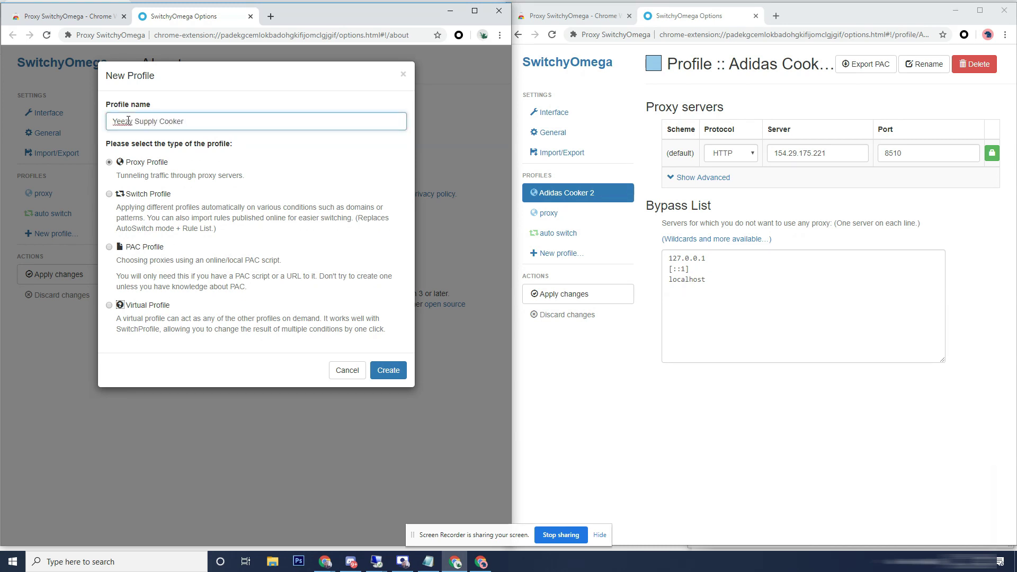
type("Supply Cooker 1")
left_click(389, 370)
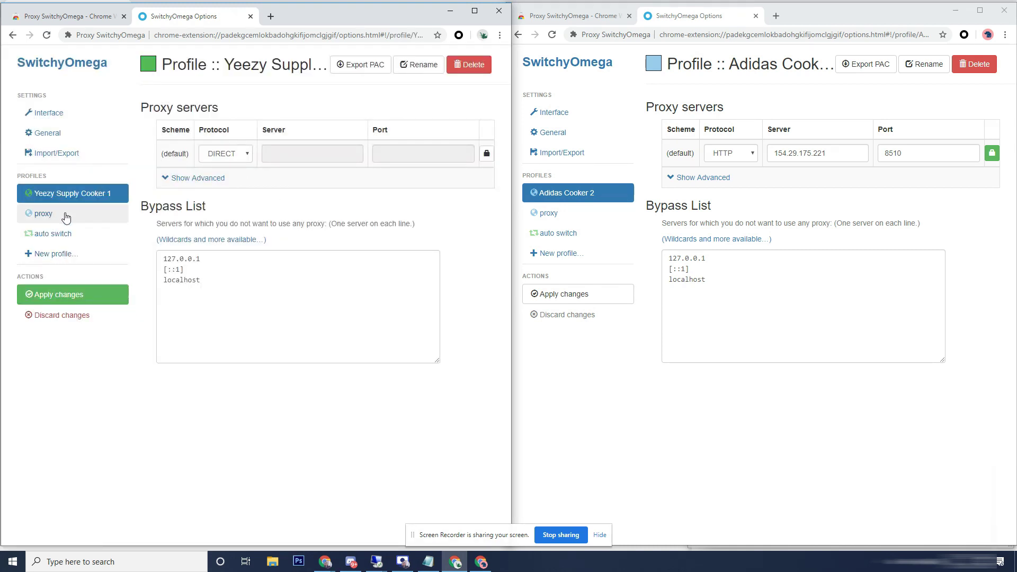
left_click(231, 154)
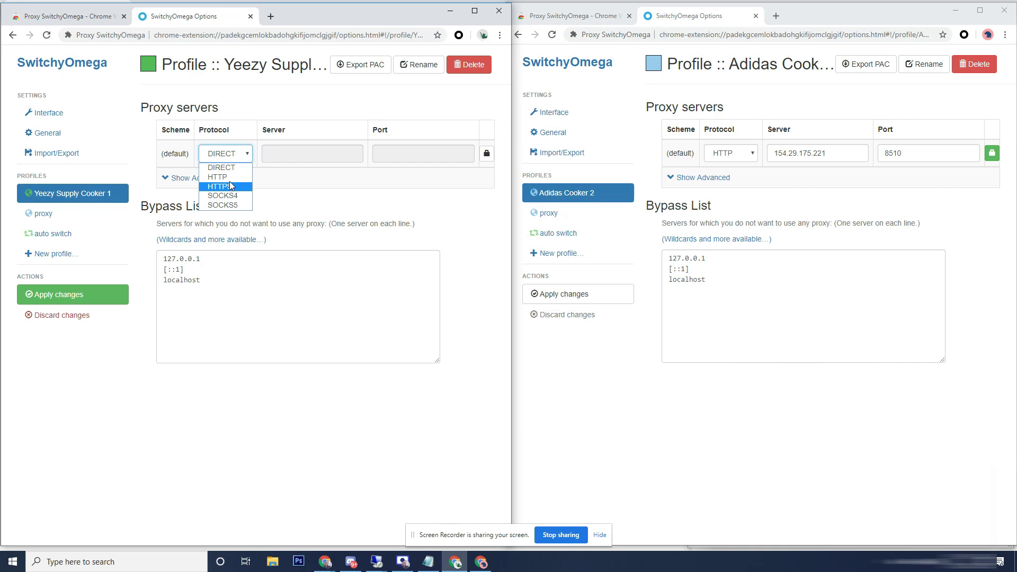
Set Yeezy Supply Cooker 1 to HTTP with server 154.29.172.137 and port 8510.
left_click(228, 177)
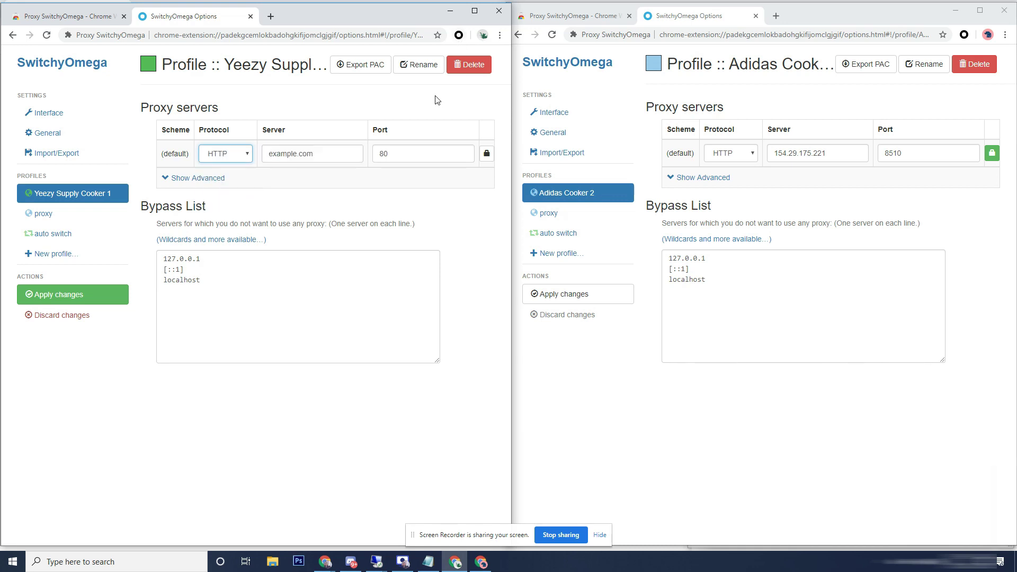
left_click(428, 561)
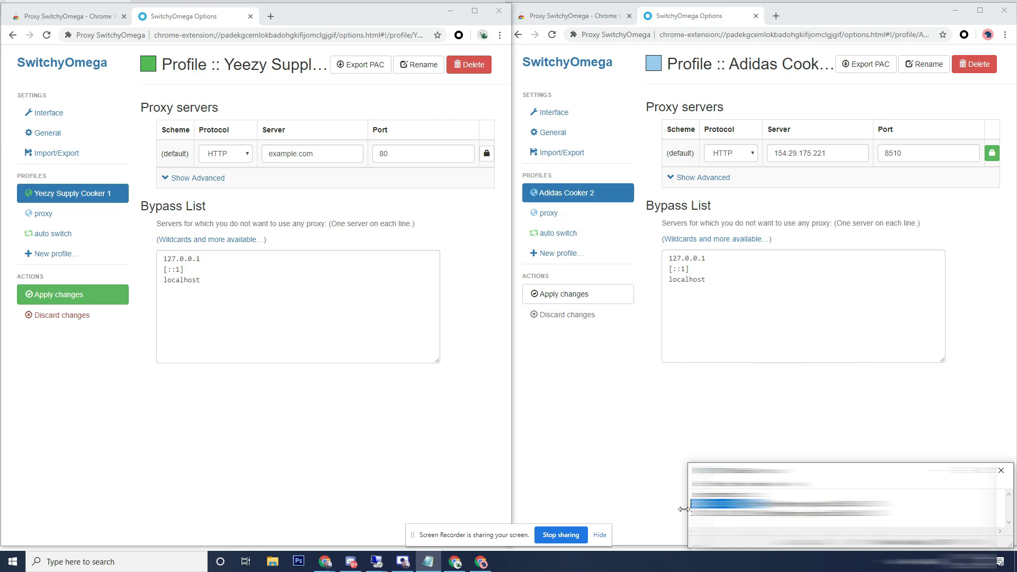
left_click(295, 156)
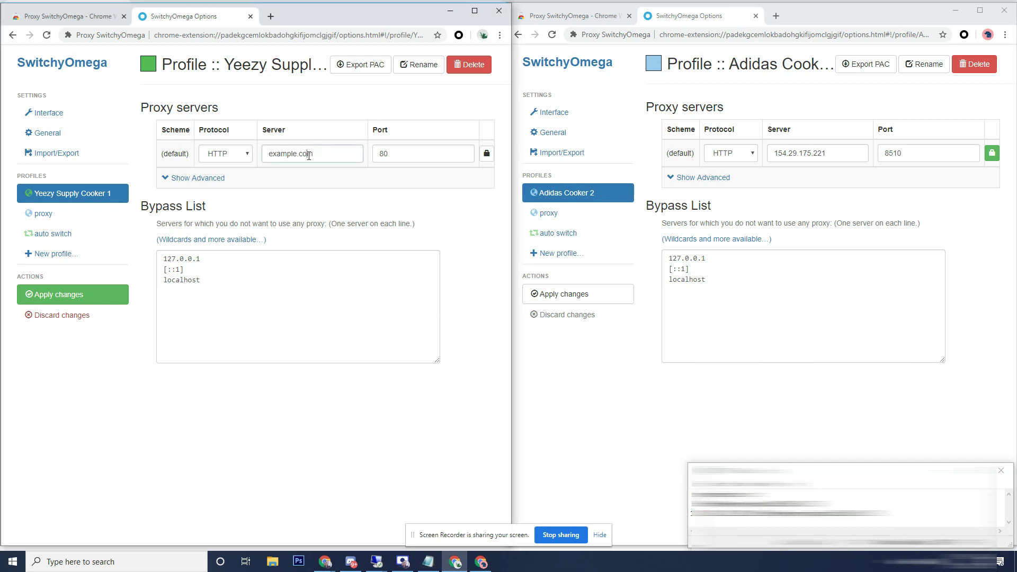
type("154.29.172.137")
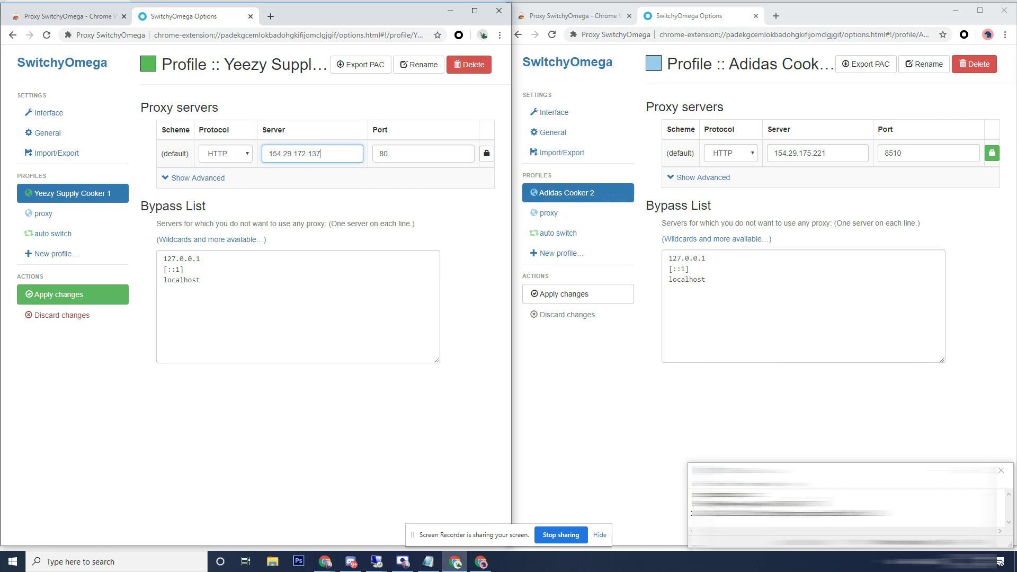
left_click(428, 562)
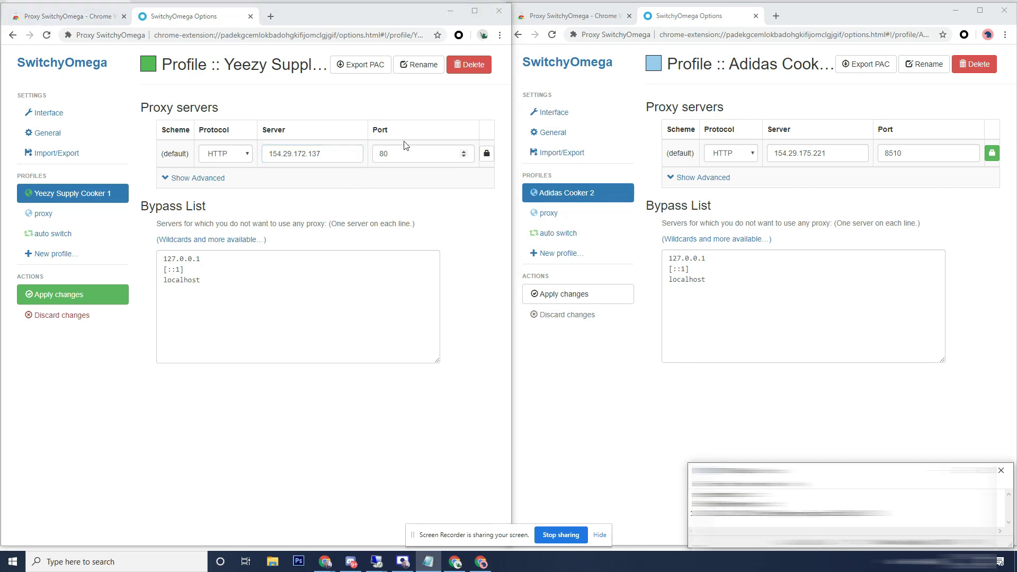
left_click(349, 146)
key("Tab")
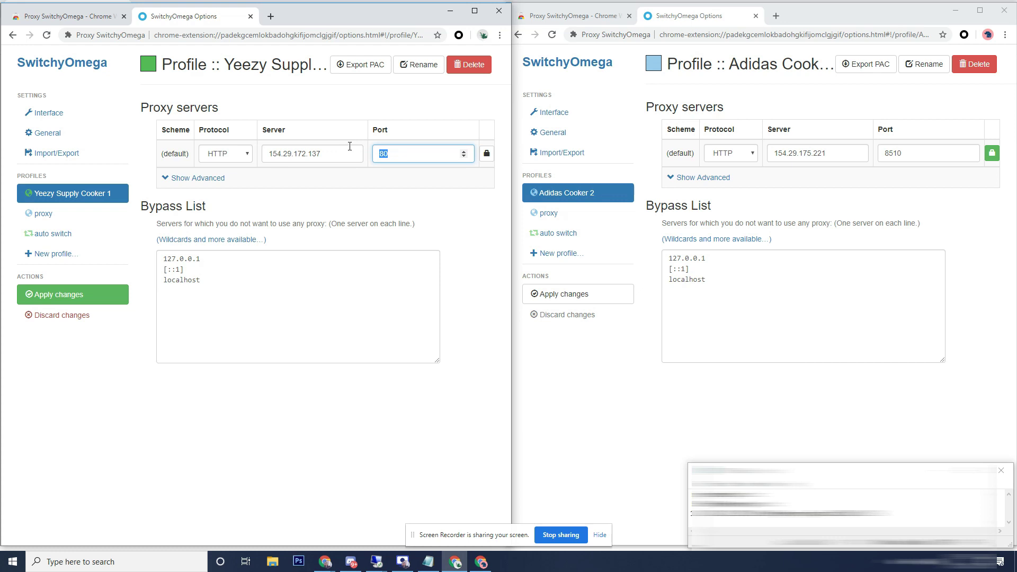
type("8510")
Add the proxy's login credentials and save the options with Ctrl+S.
left_click(486, 154)
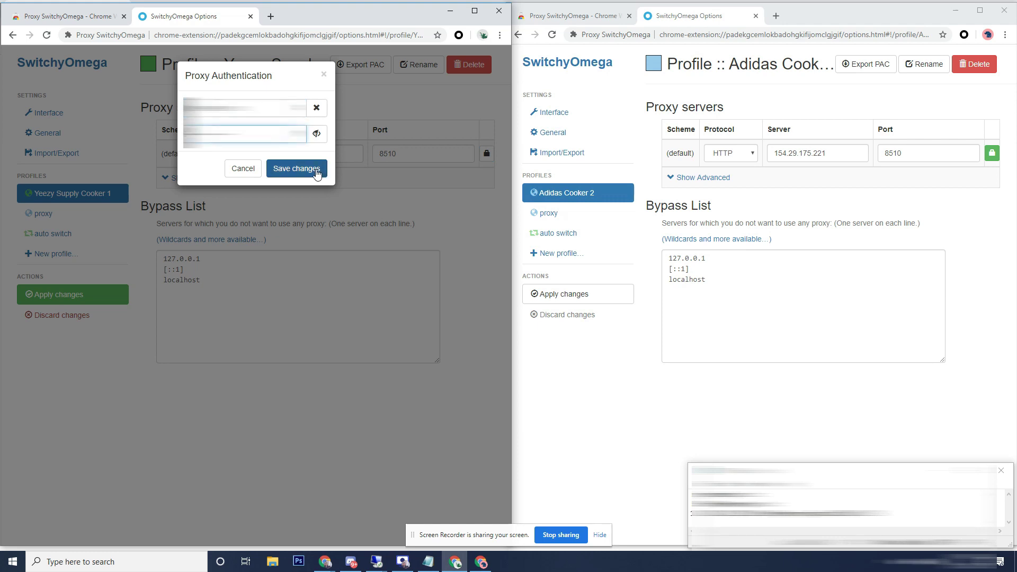
left_click(316, 168)
key("ctrl+s")
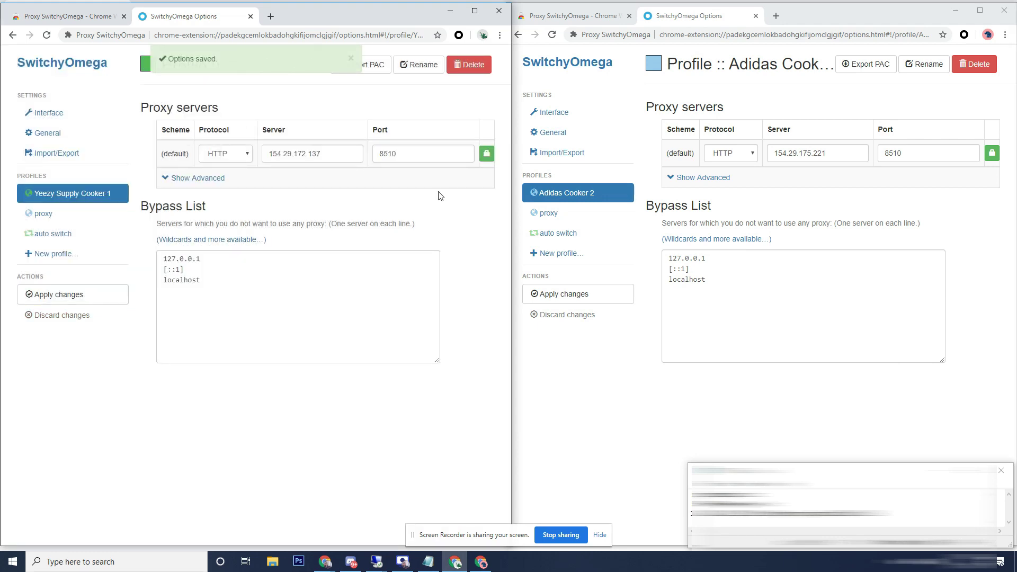
left_click(270, 17)
Search Google for 'whats my ip' in both the left and right windows.
type("whats my ")
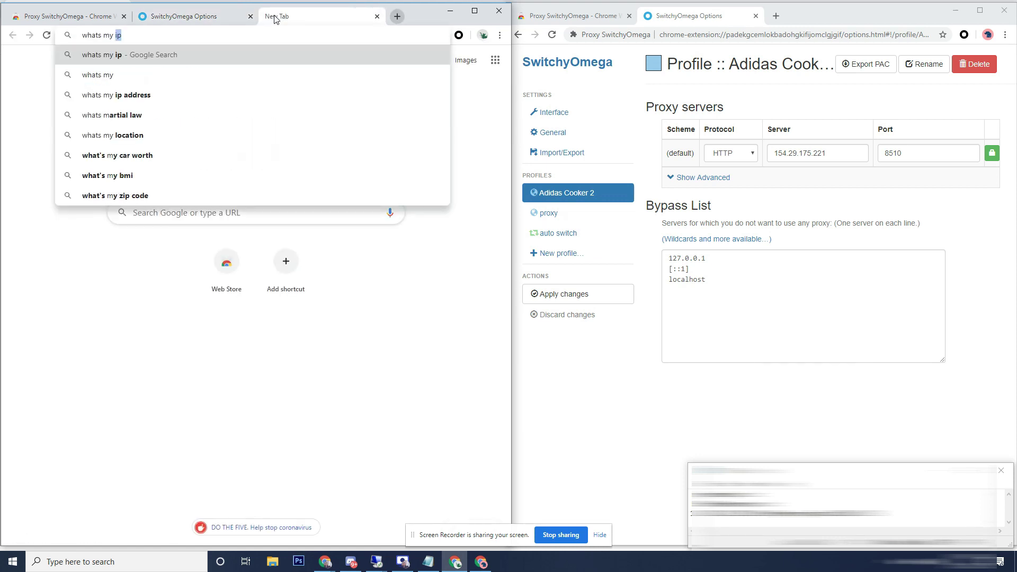
type("ip")
key("Return")
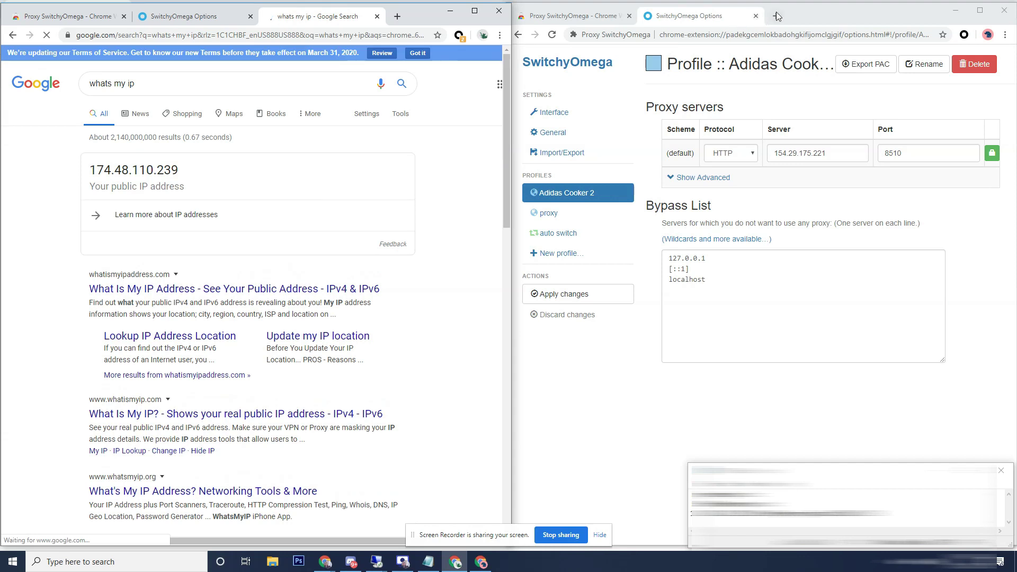
left_click(776, 16)
type("whats my")
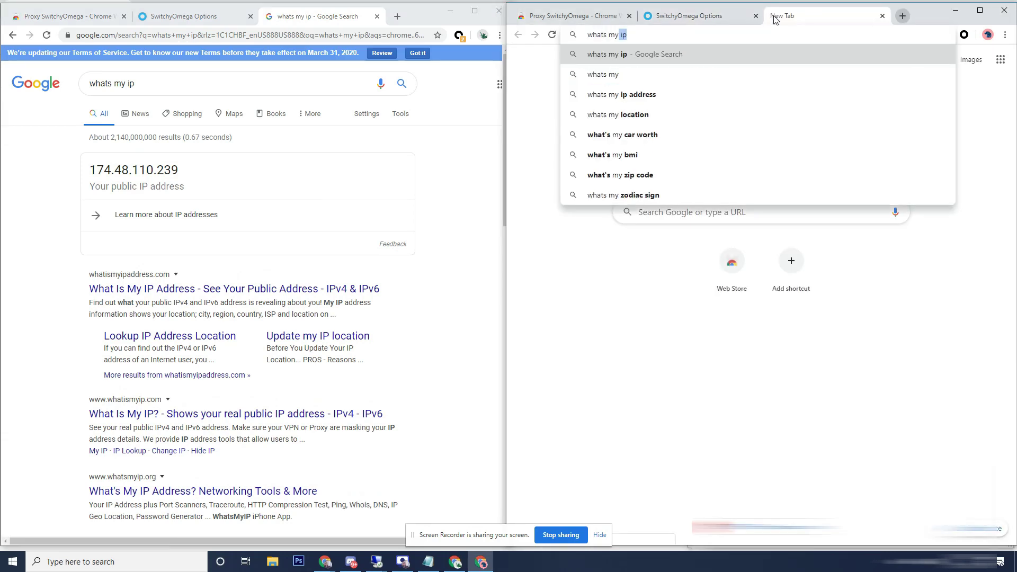
key("Return")
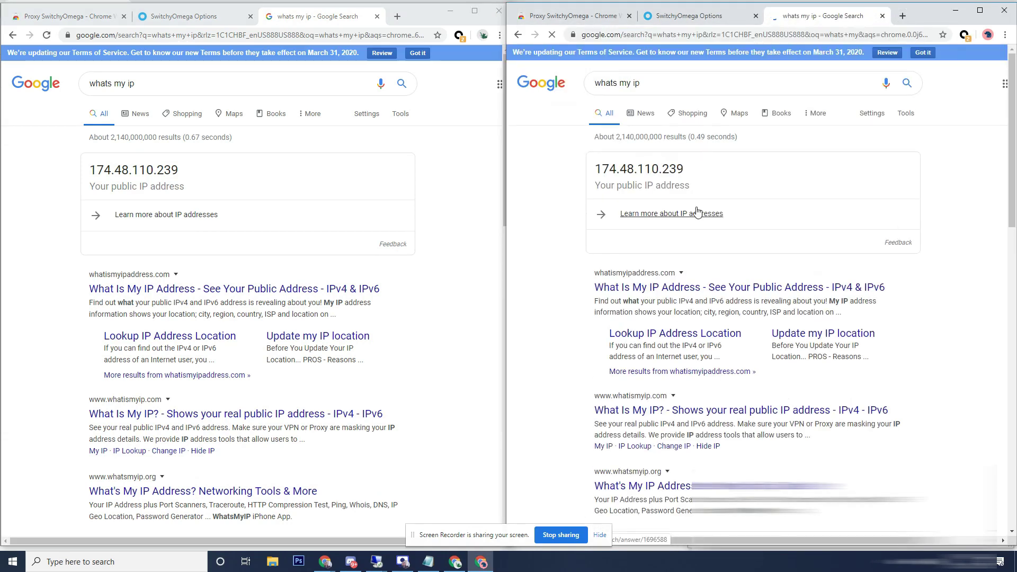
Route the left window through Yeezy Supply Cooker 1 and the right through Adidas Cooker 2.
left_click(459, 36)
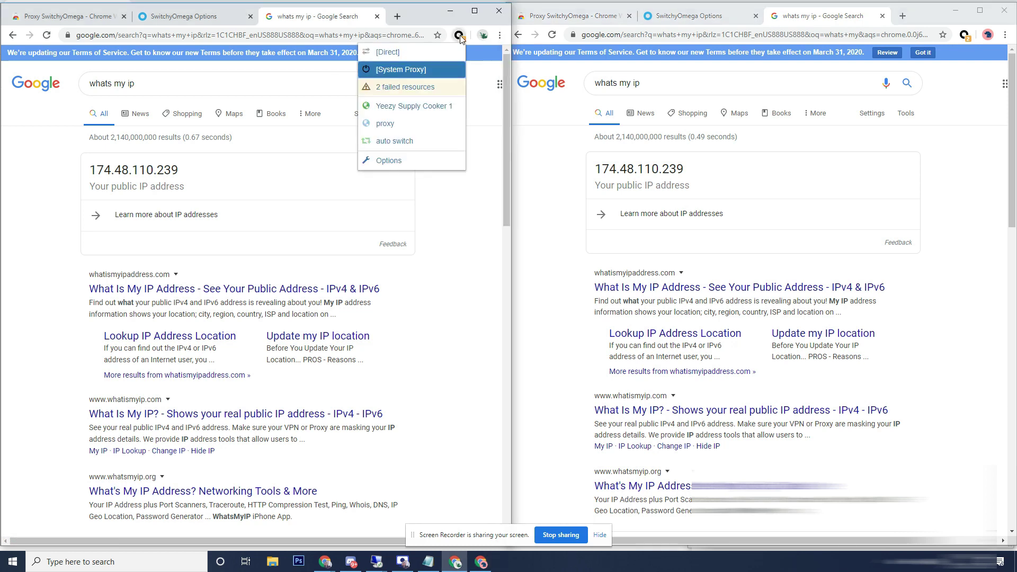
left_click(440, 64)
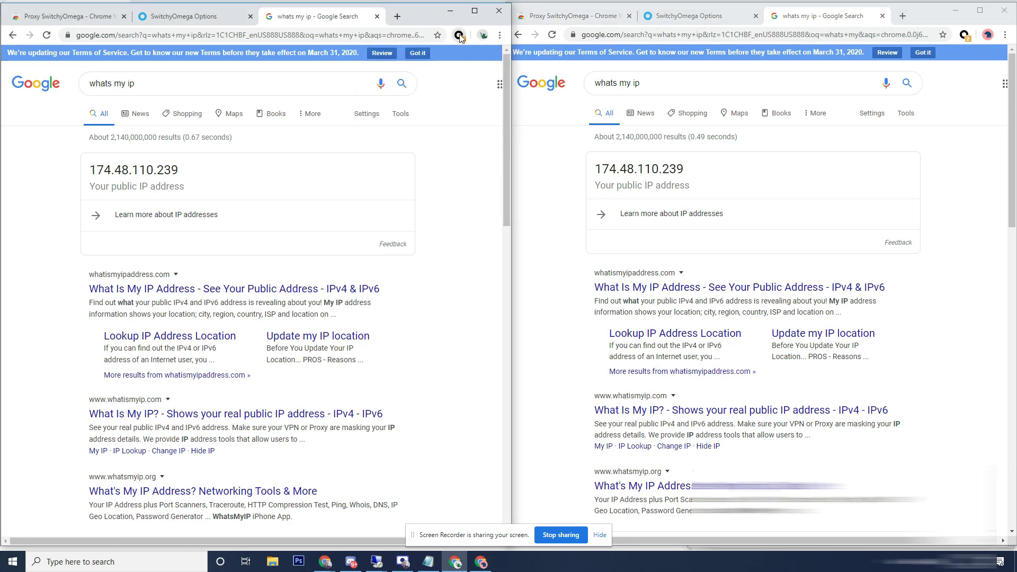
left_click(459, 35)
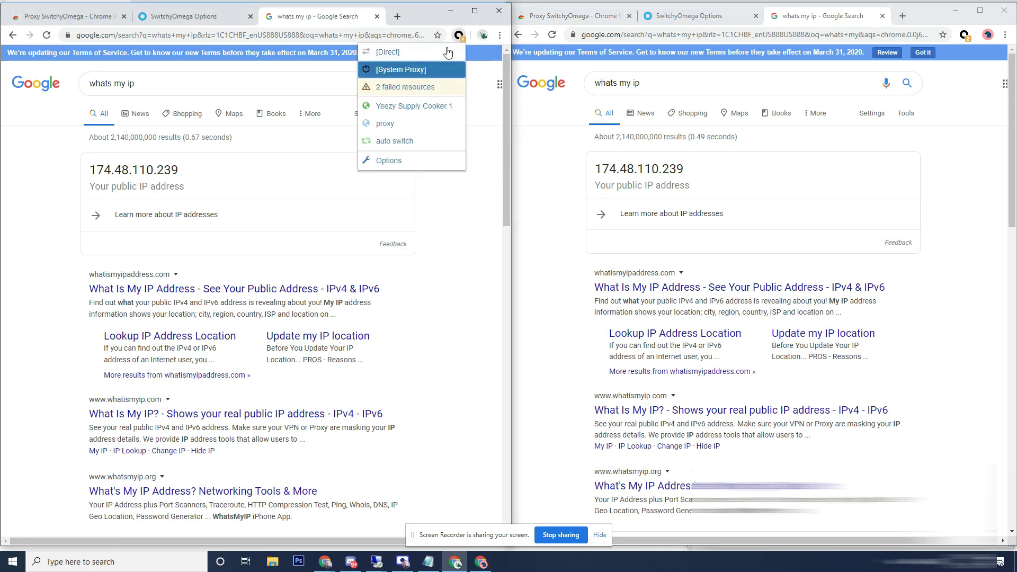
left_click(403, 109)
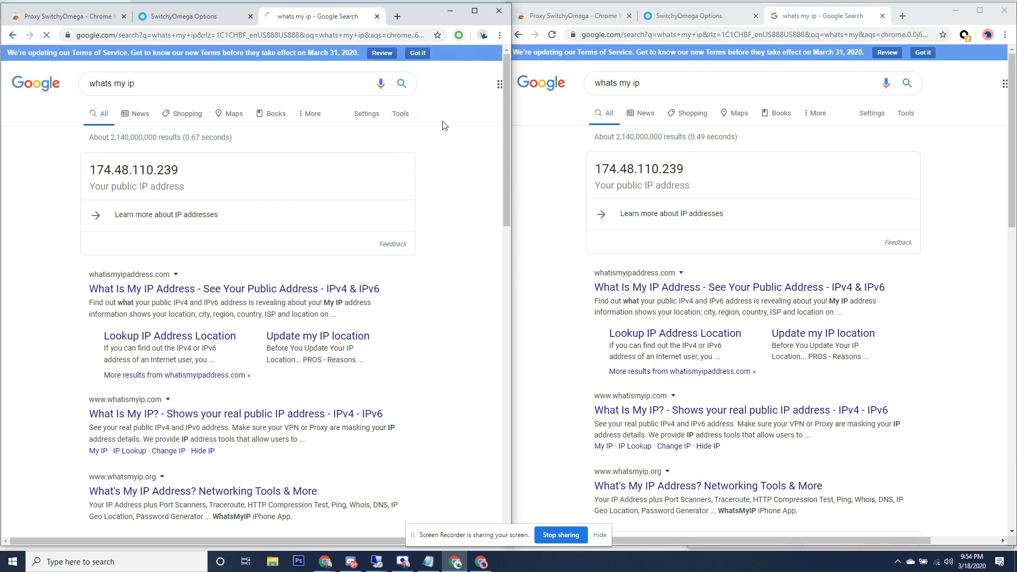
left_click(964, 35)
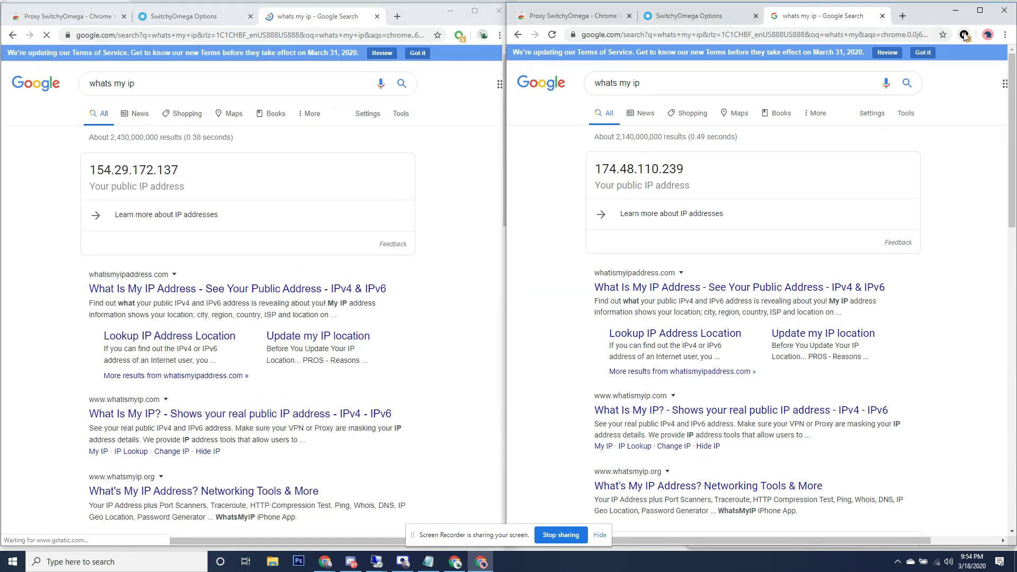
left_click(924, 69)
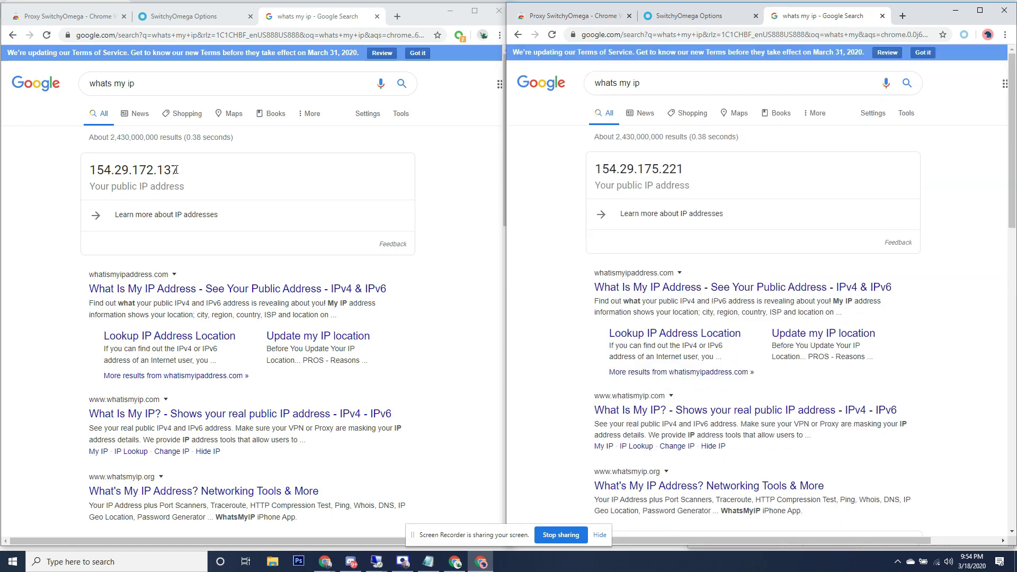
Shrink both Chrome profile windows and arrange them side by side along the top of the screen.
left_click_drag(503, 3, 593, 219)
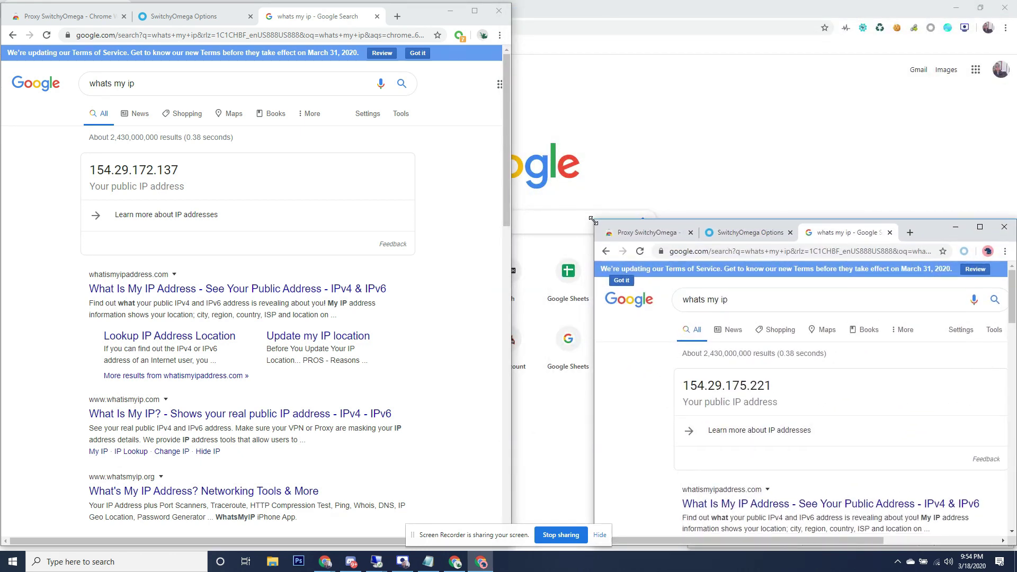
left_click_drag(930, 231, 921, 13)
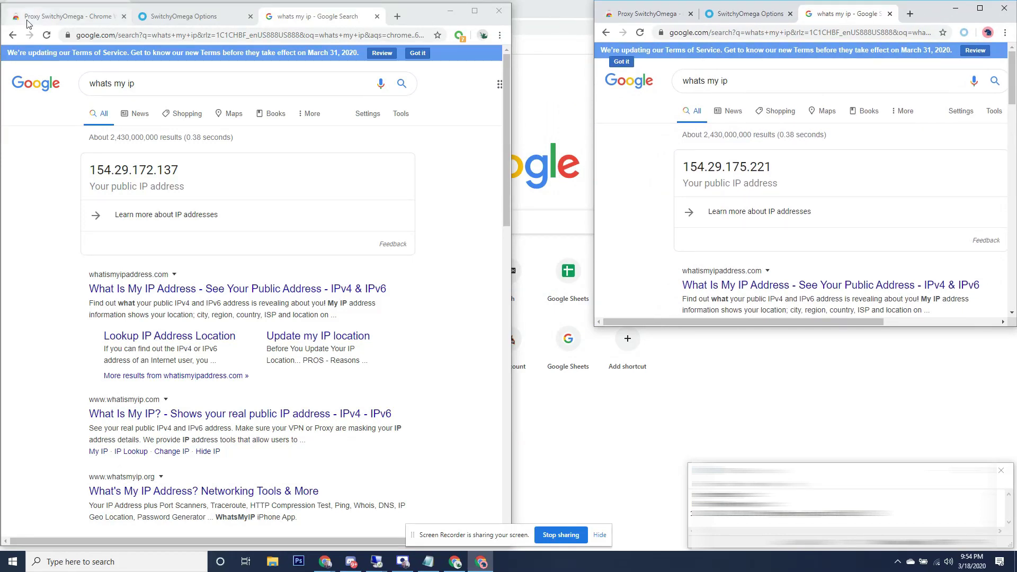
left_click_drag(413, 18, 498, 14)
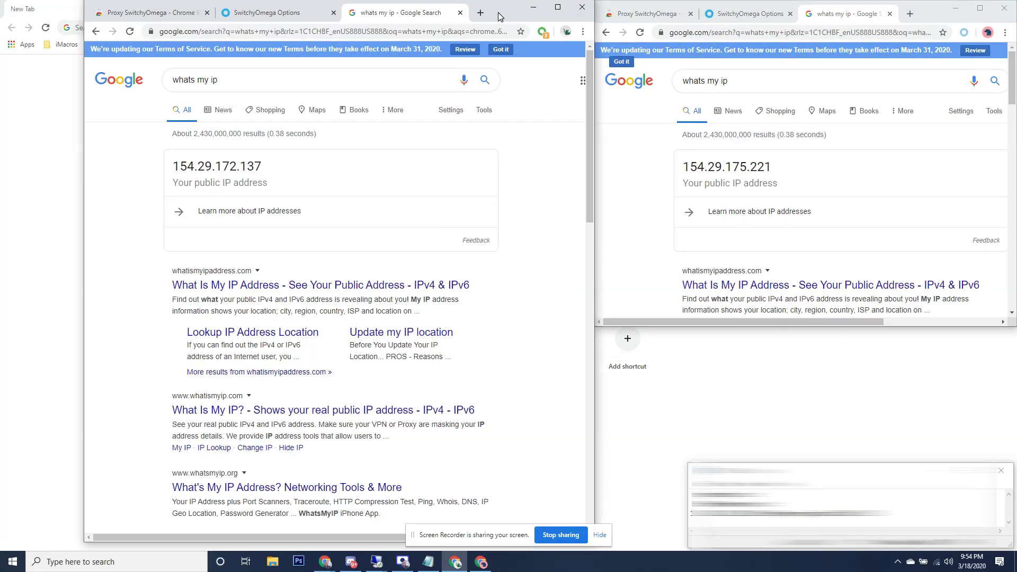
left_click_drag(86, 542, 175, 327)
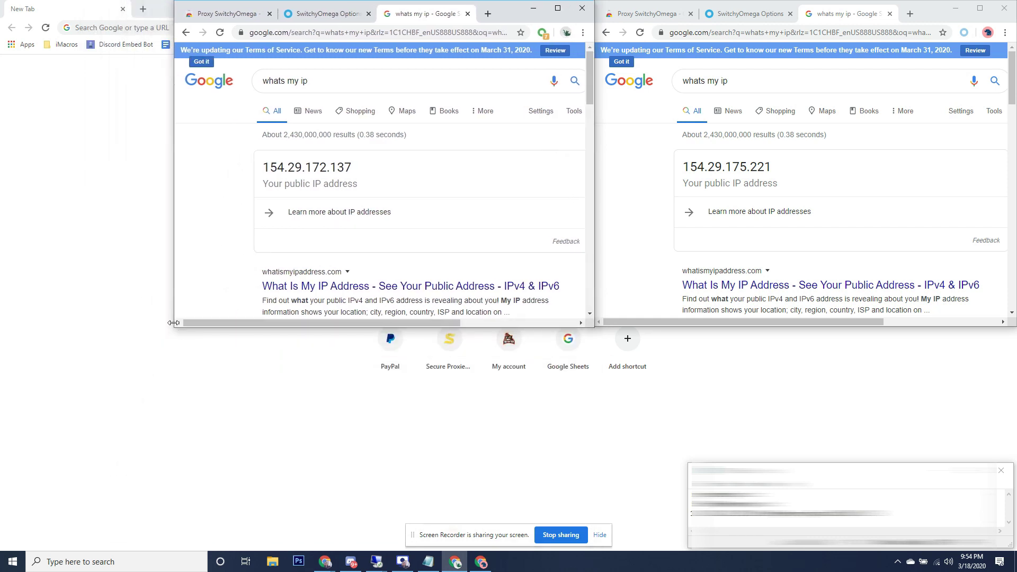
Highlight the public IP address in the left window's search results, then clear the selection.
left_click_drag(261, 160, 202, 228)
left_click(494, 177)
scroll(567, 214, "down", 2)
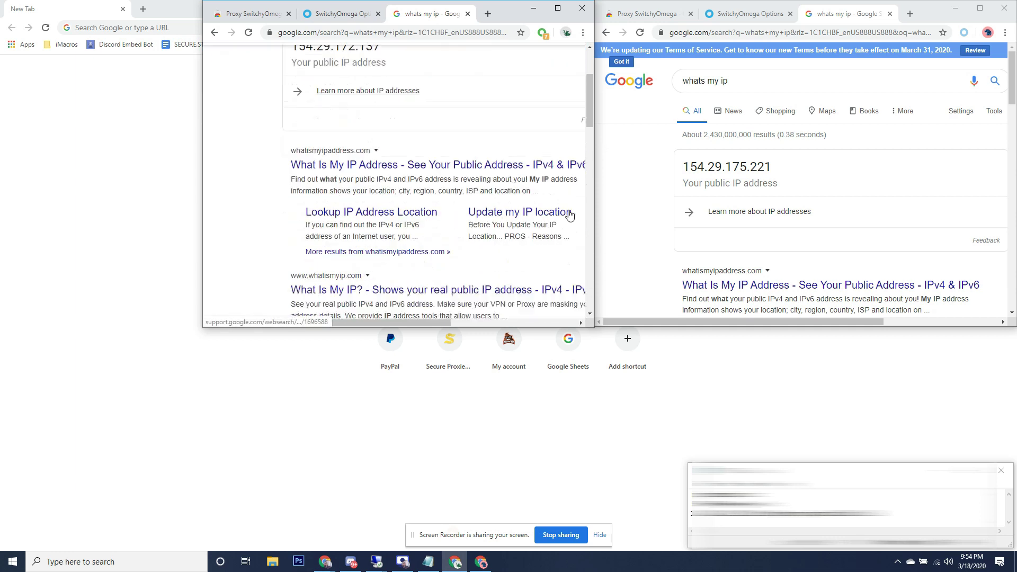
scroll(567, 214, "up", 2)
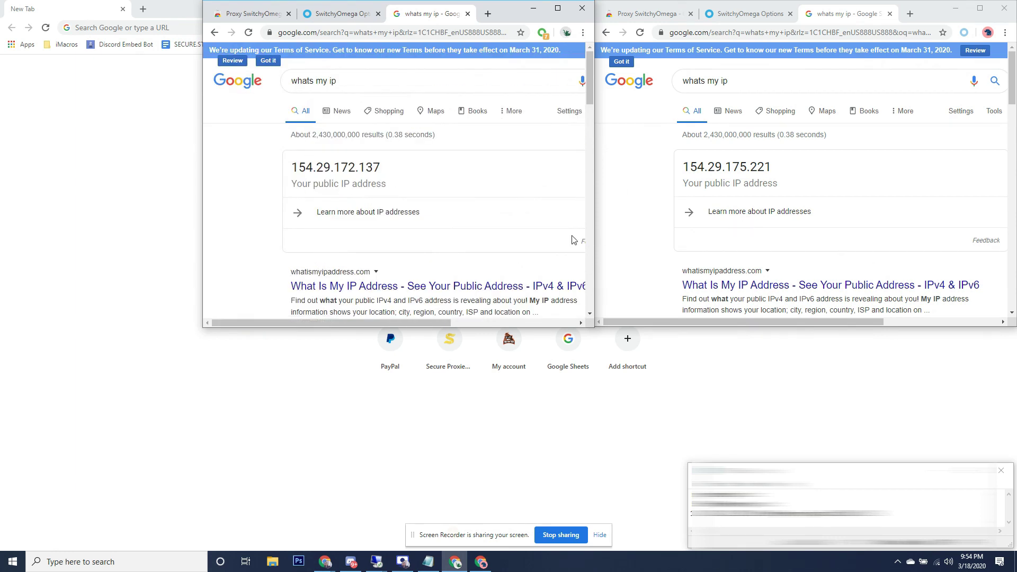